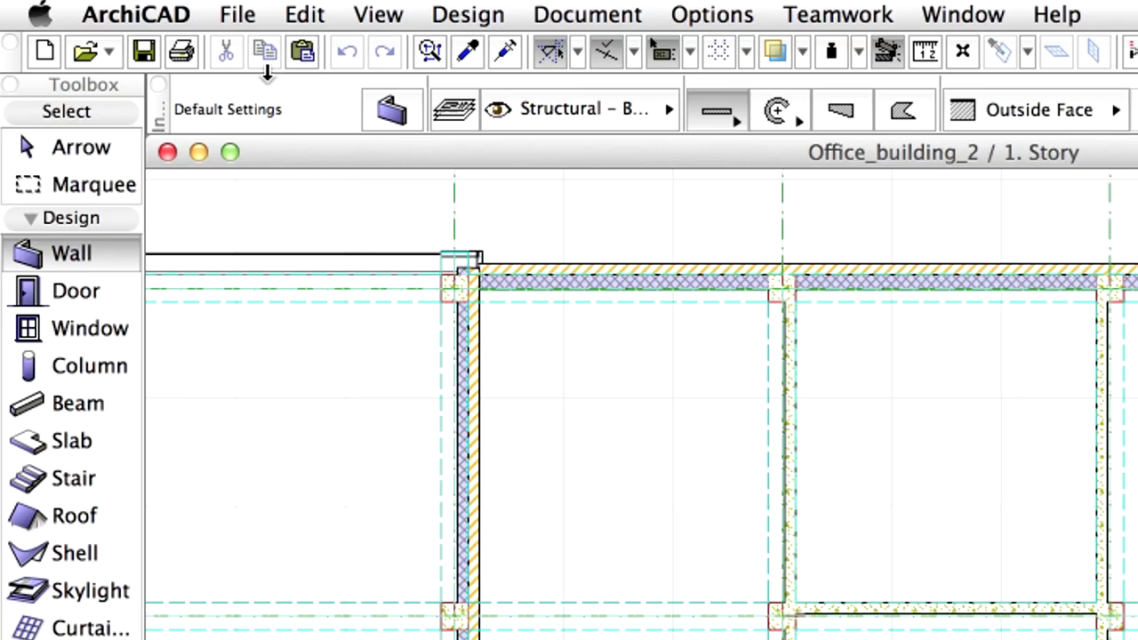
Save the open Office_building_2 project from the File menu
click(240, 17)
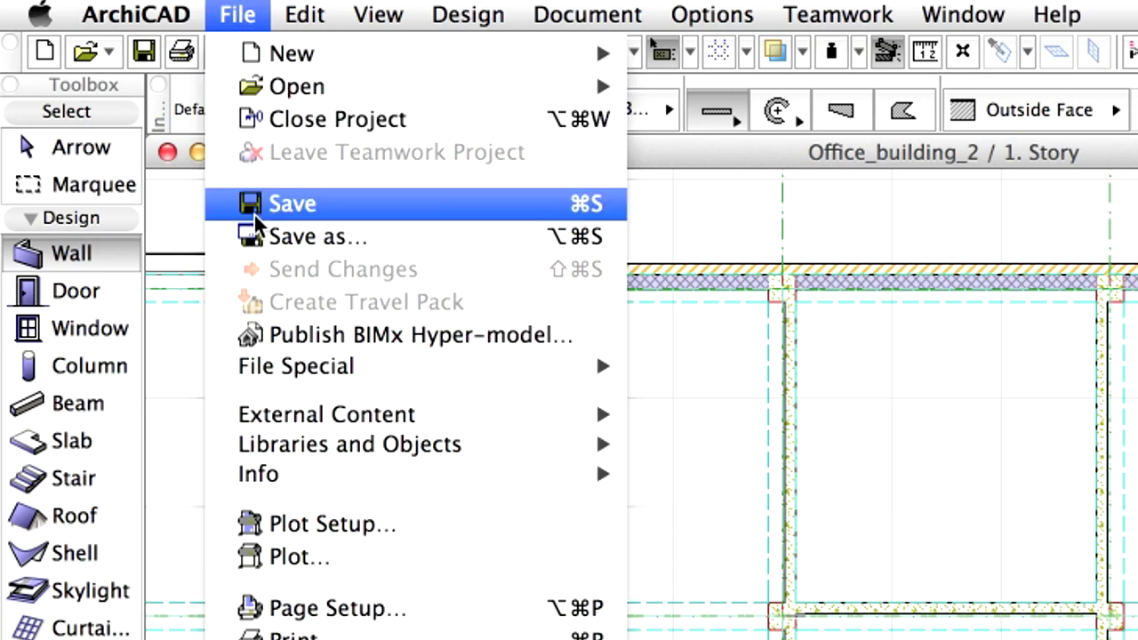
click(382, 204)
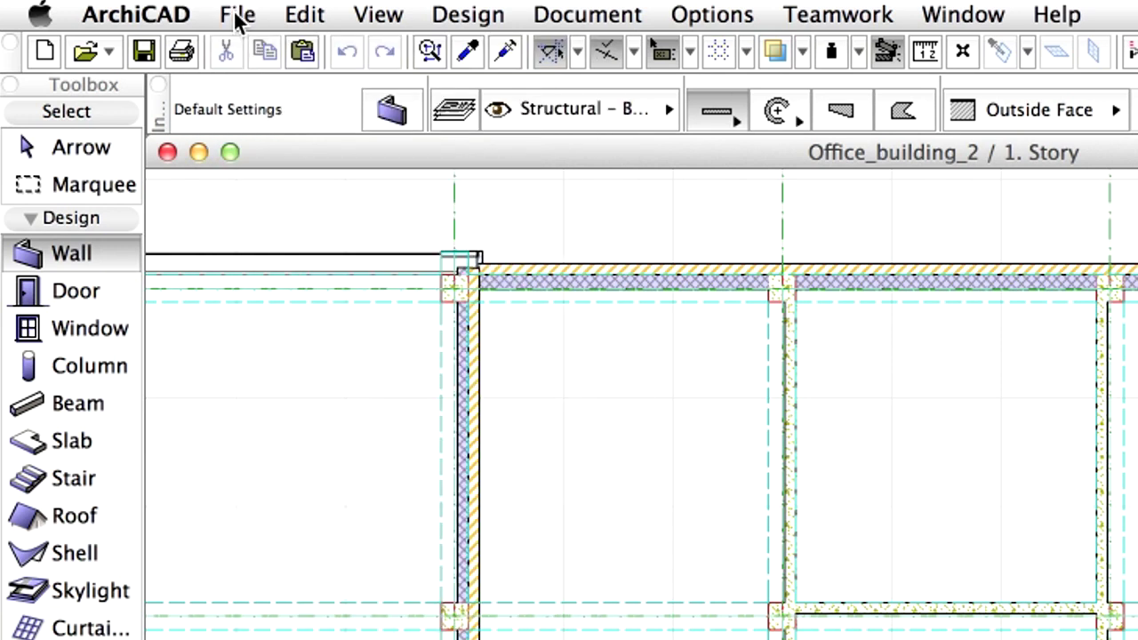
Open Staircase.mod from the Exercise folder, with file types set to All Files
click(239, 20)
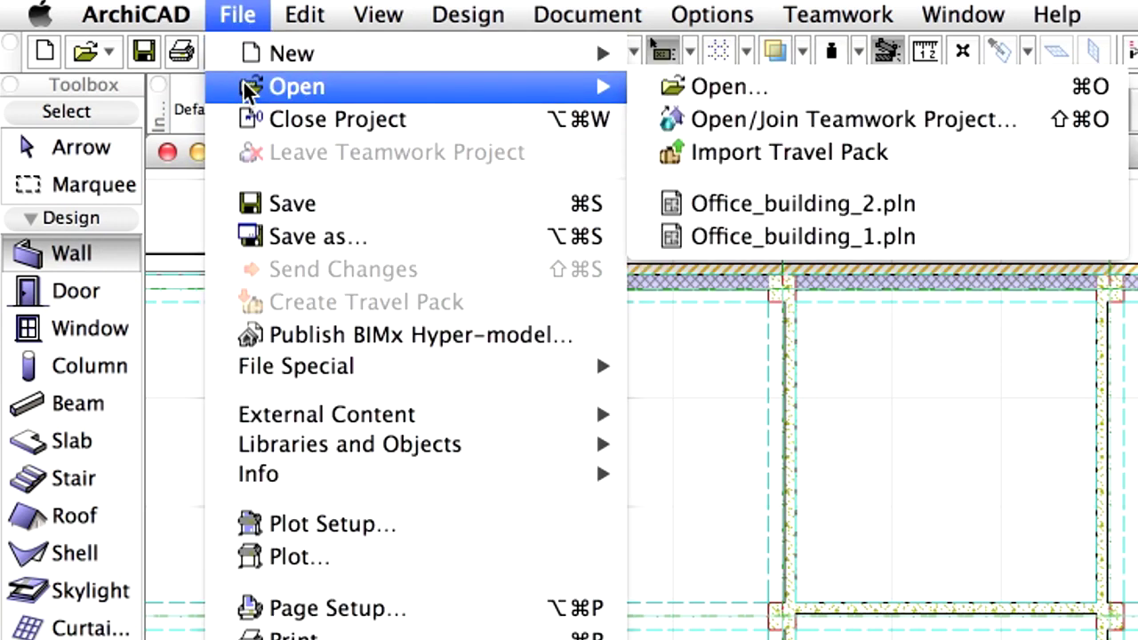
mouse_move(297, 87)
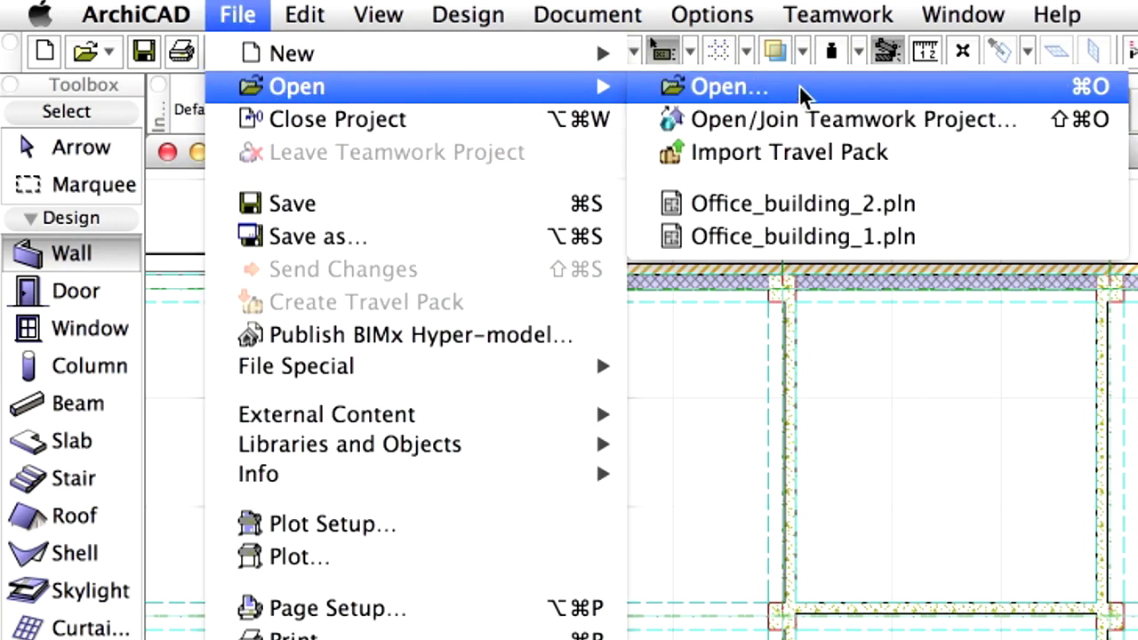
click(855, 90)
click(438, 413)
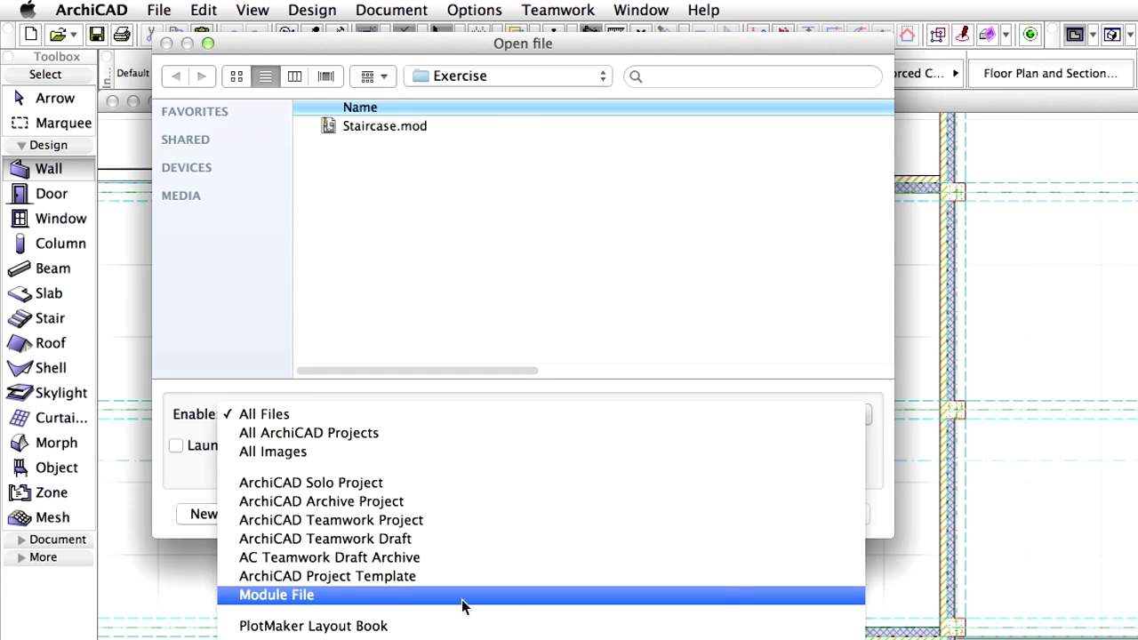
click(461, 416)
click(374, 128)
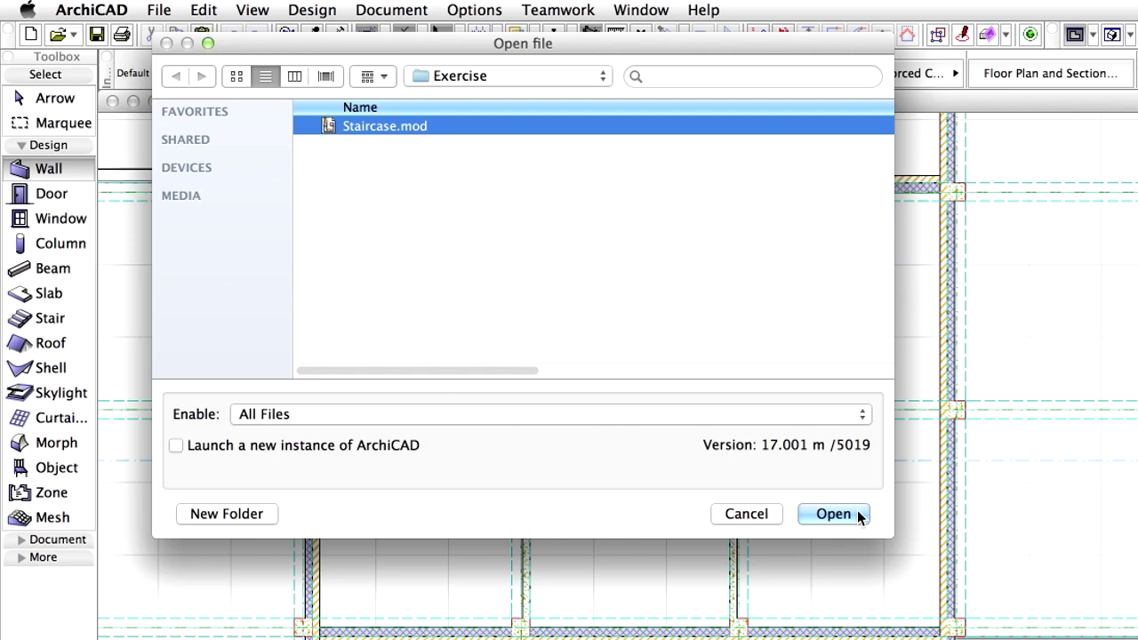
click(833, 514)
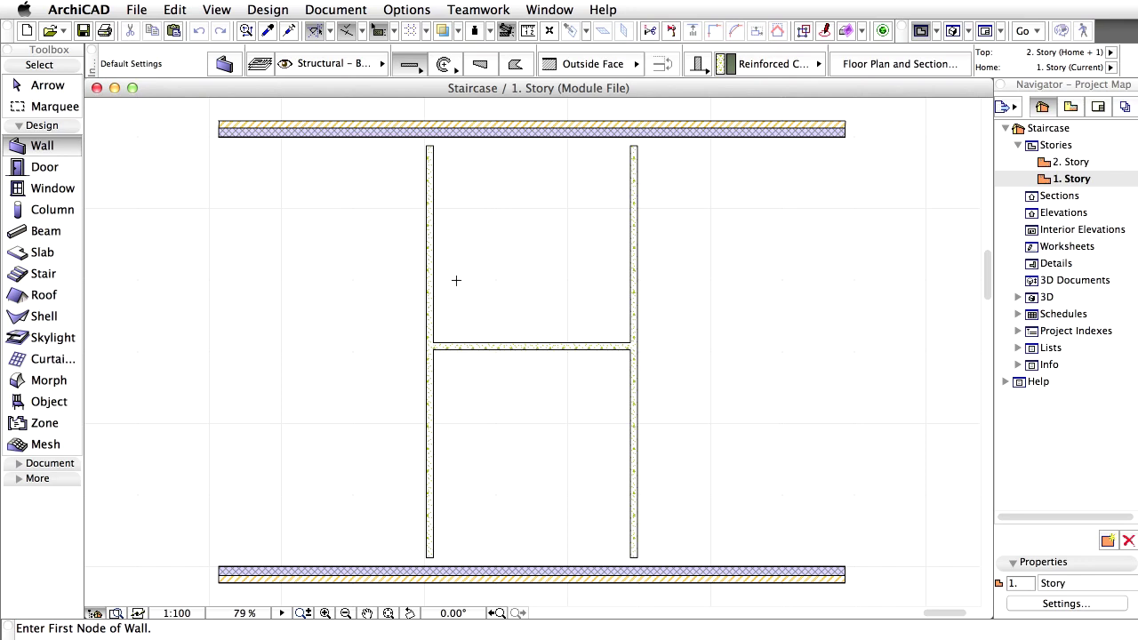
Choose Storefront Window 17 as the default window, sized 1500 × 2600
double_click(64, 197)
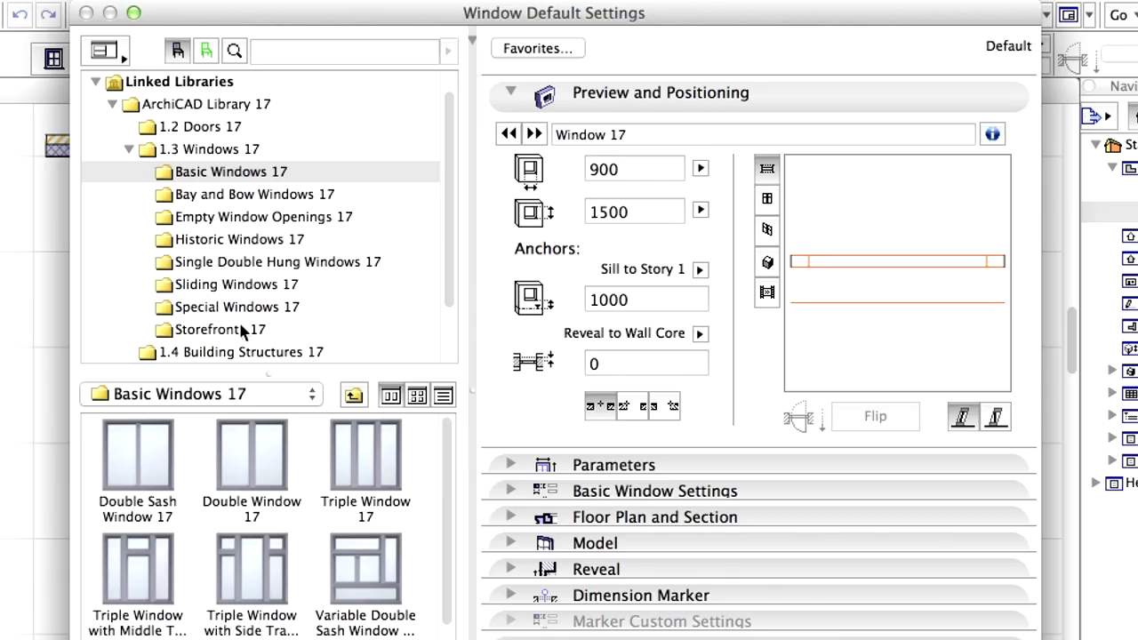
click(243, 329)
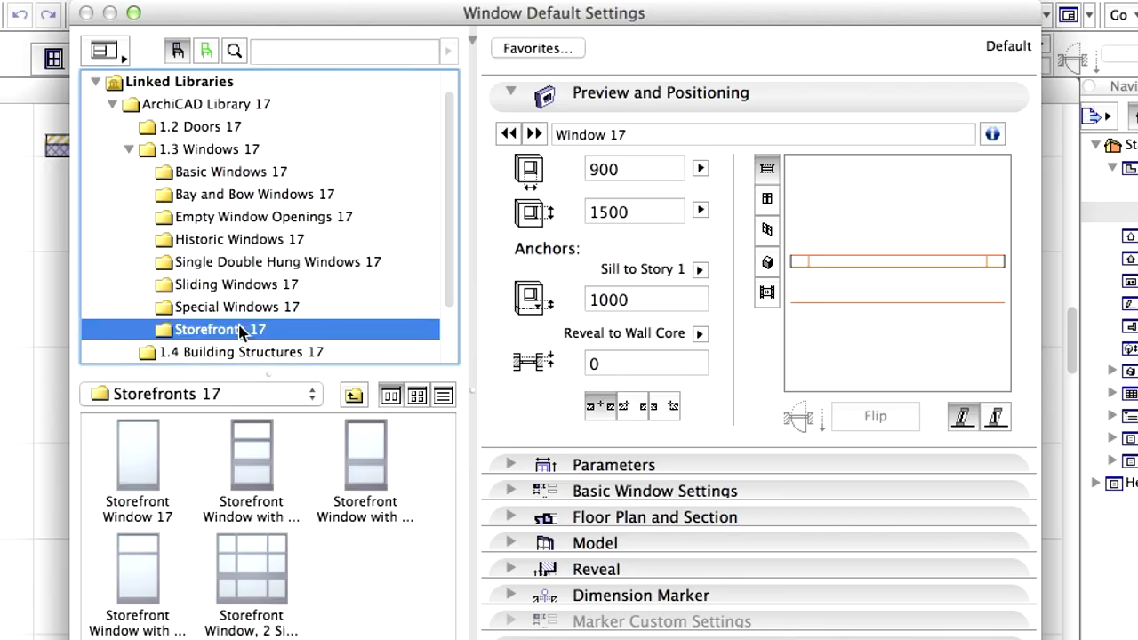
click(145, 455)
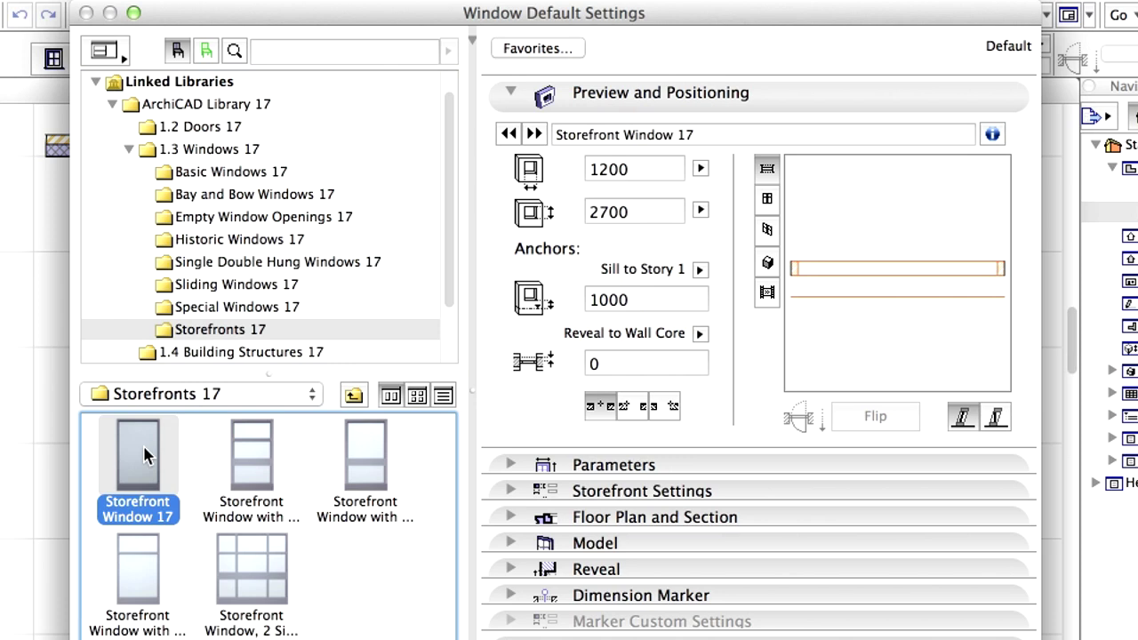
double_click(593, 170)
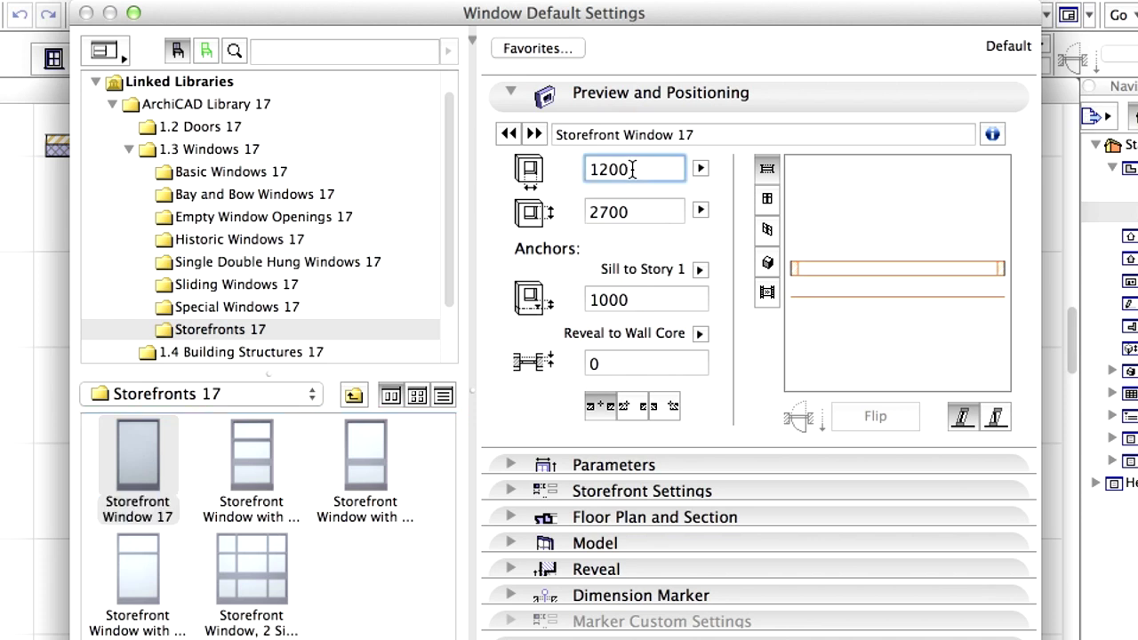
text(1500)
key(Tab)
text(2600)
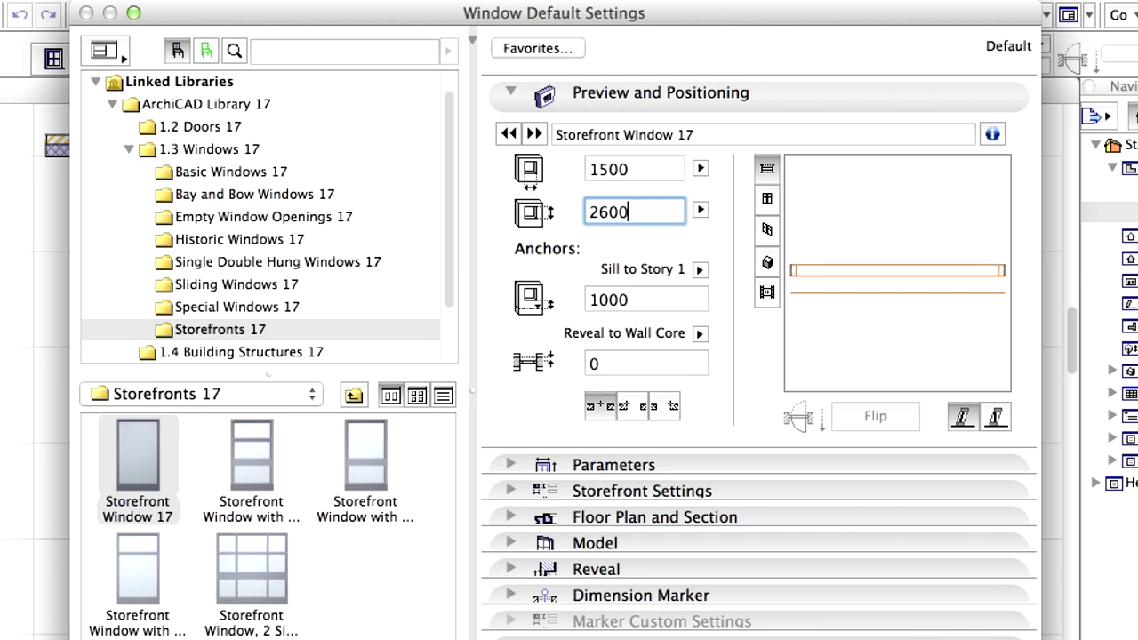
Set a 100 sill from the story, the reveal to the wall face, and the second anchor point
click(700, 269)
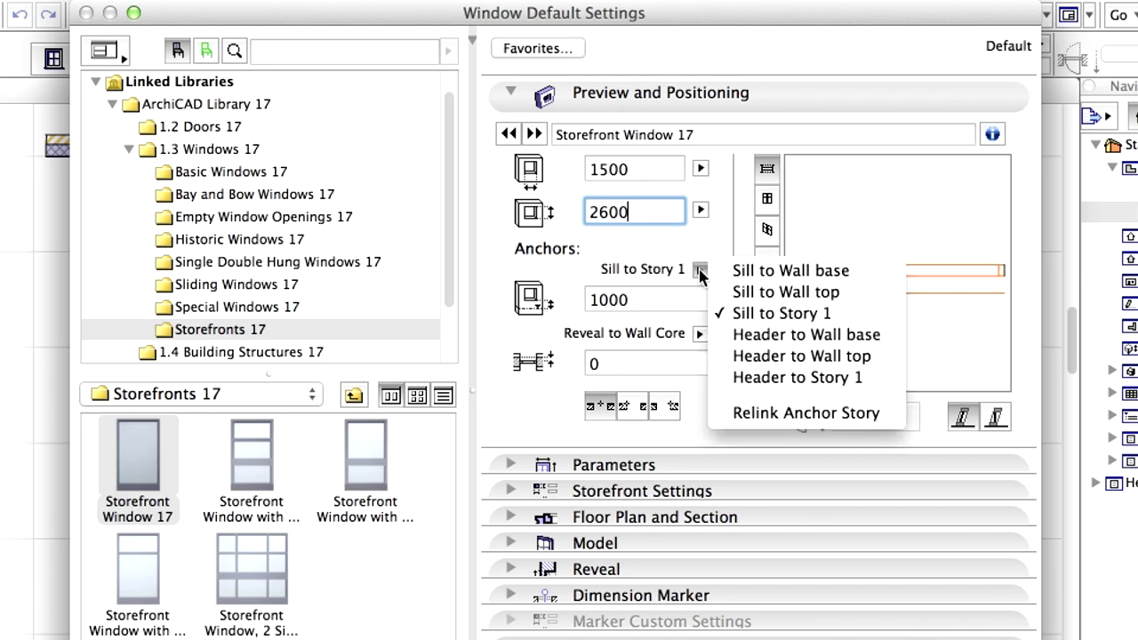
click(784, 320)
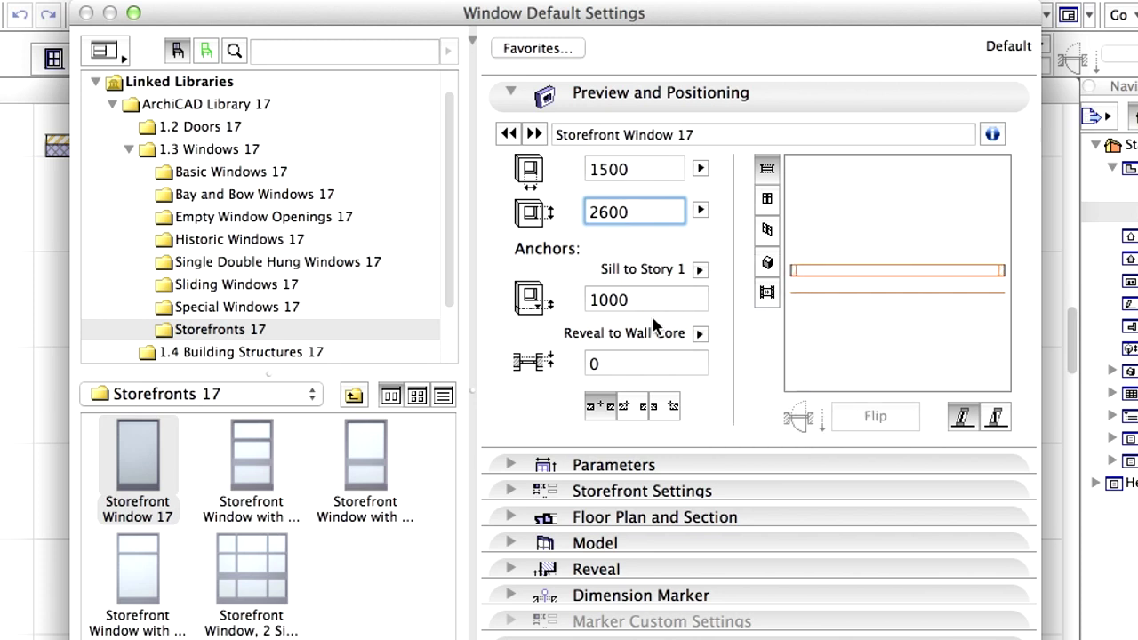
click(605, 299)
text(100)
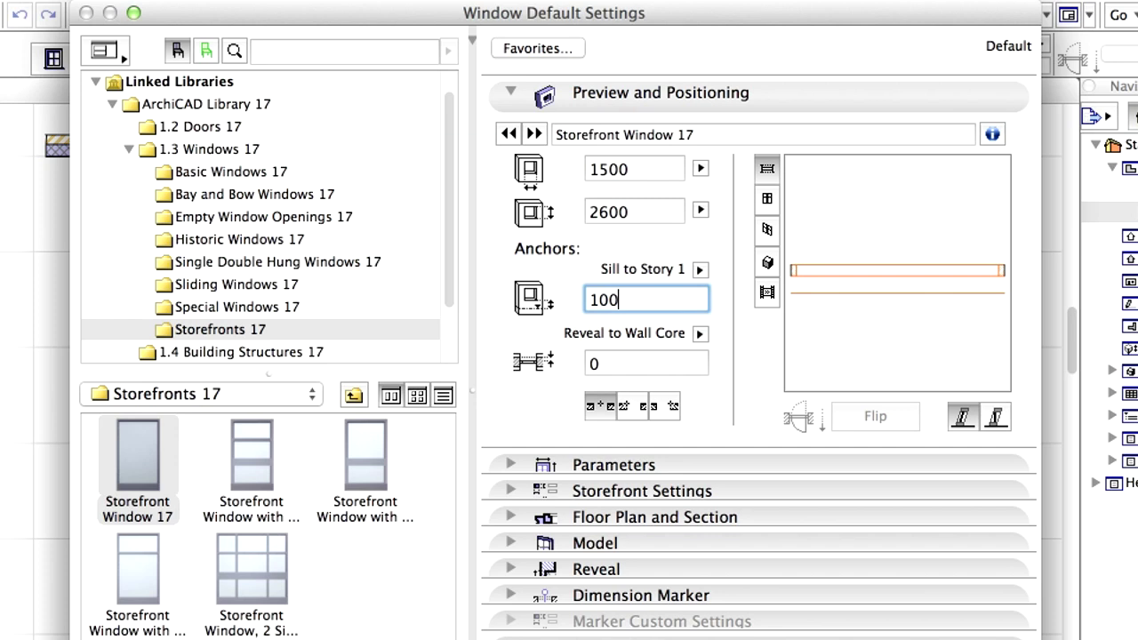
key(Tab)
click(700, 333)
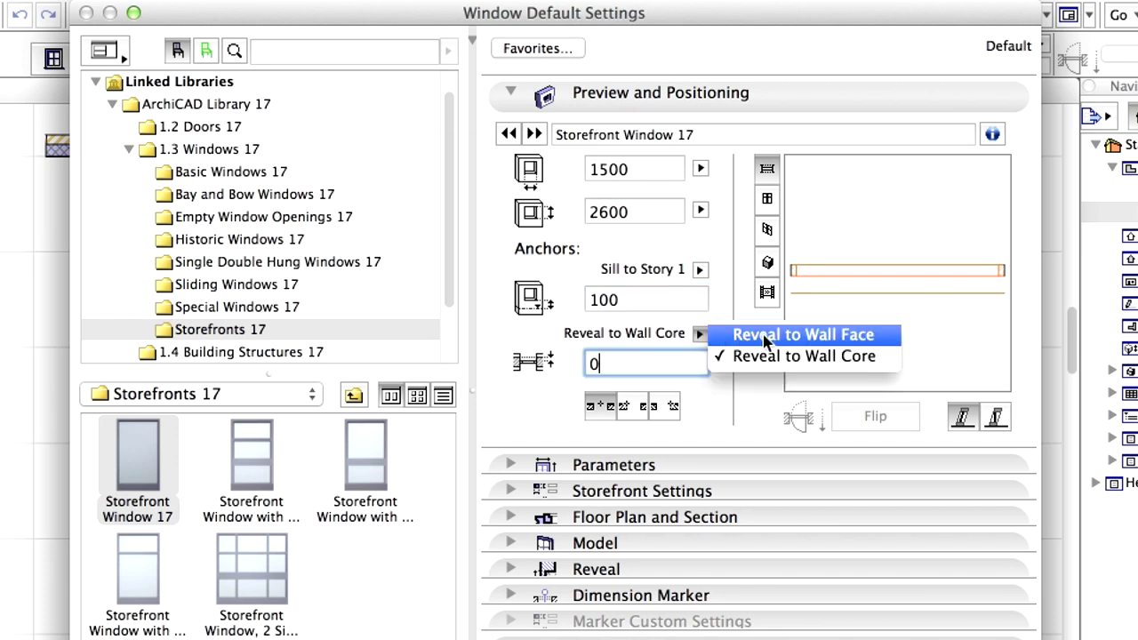
click(800, 338)
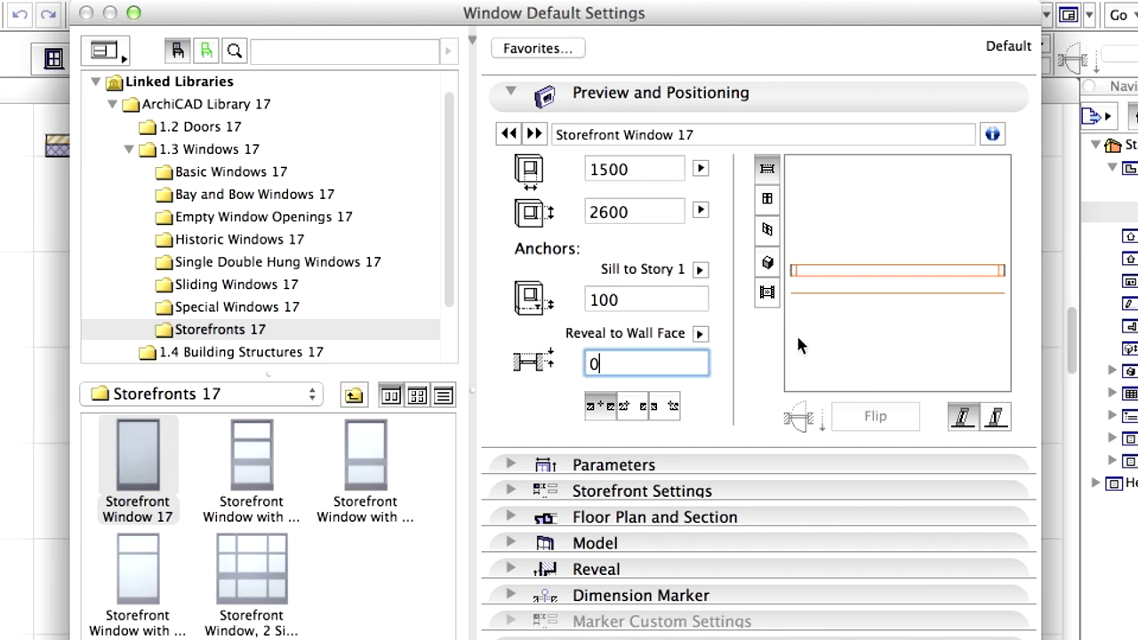
click(631, 404)
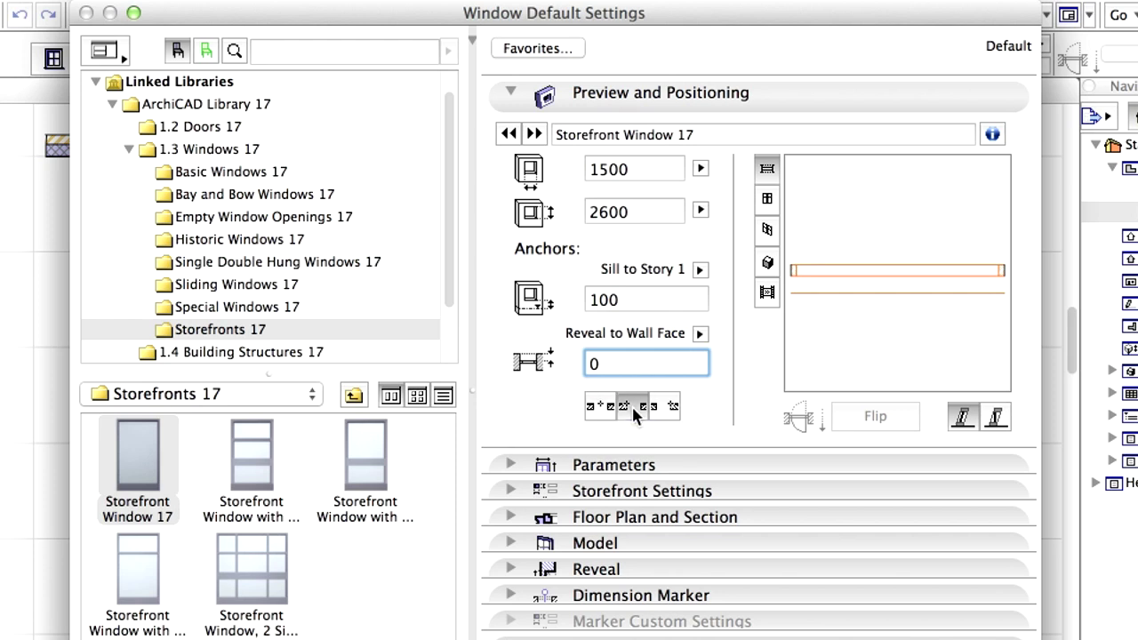
Change the window's Glass Surface parameter from clear glass to 127 Glass-Blue Dark
click(727, 104)
click(666, 120)
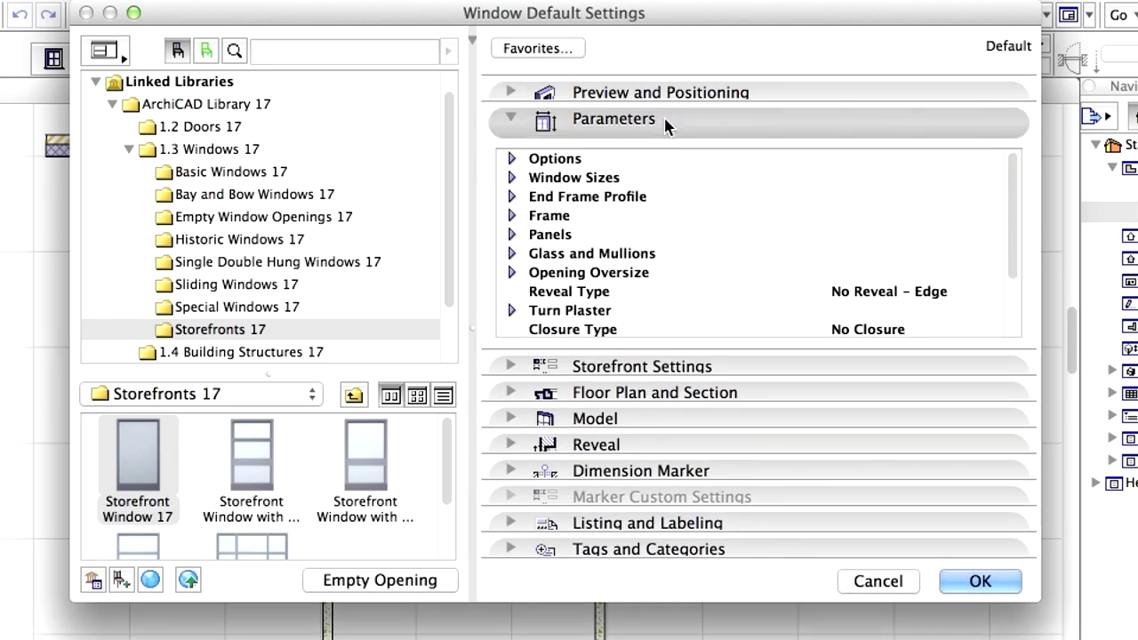
scroll(624, 221, down, 2)
scroll(622, 231, down, 2)
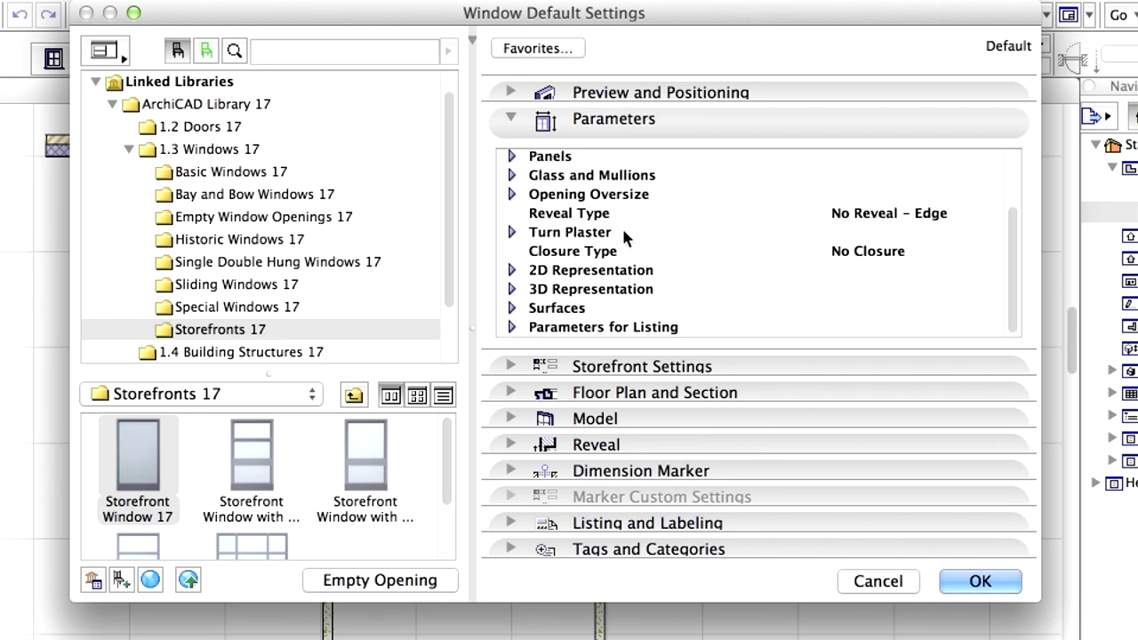
click(513, 309)
scroll(613, 299, down, 3)
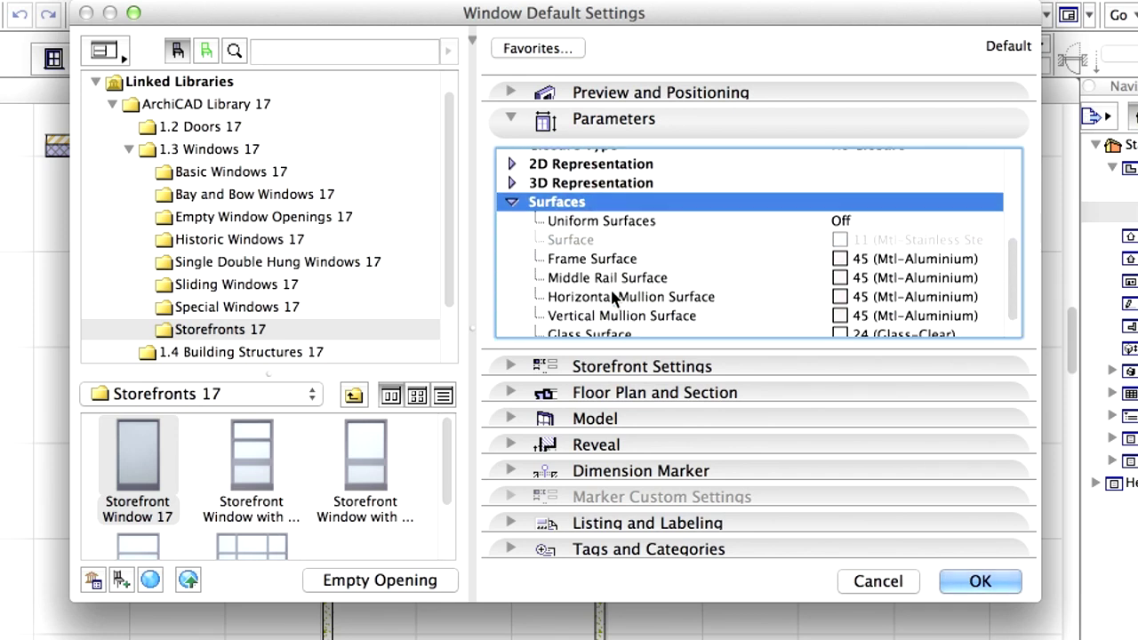
scroll(613, 298, down, 1)
click(616, 308)
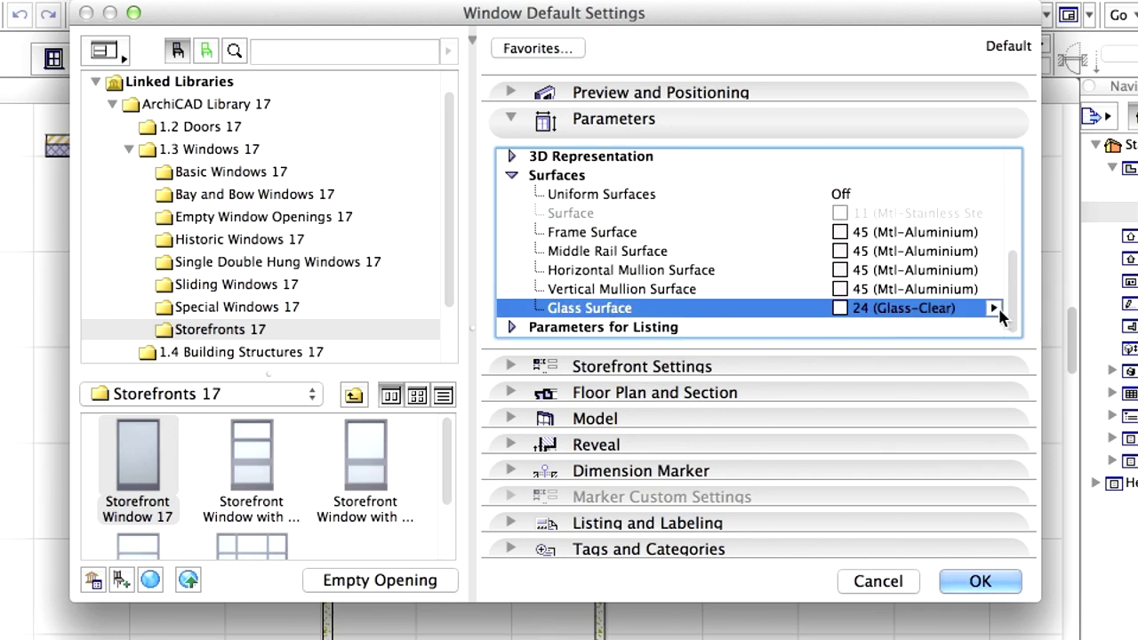
click(994, 308)
key(Up)
key(Return)
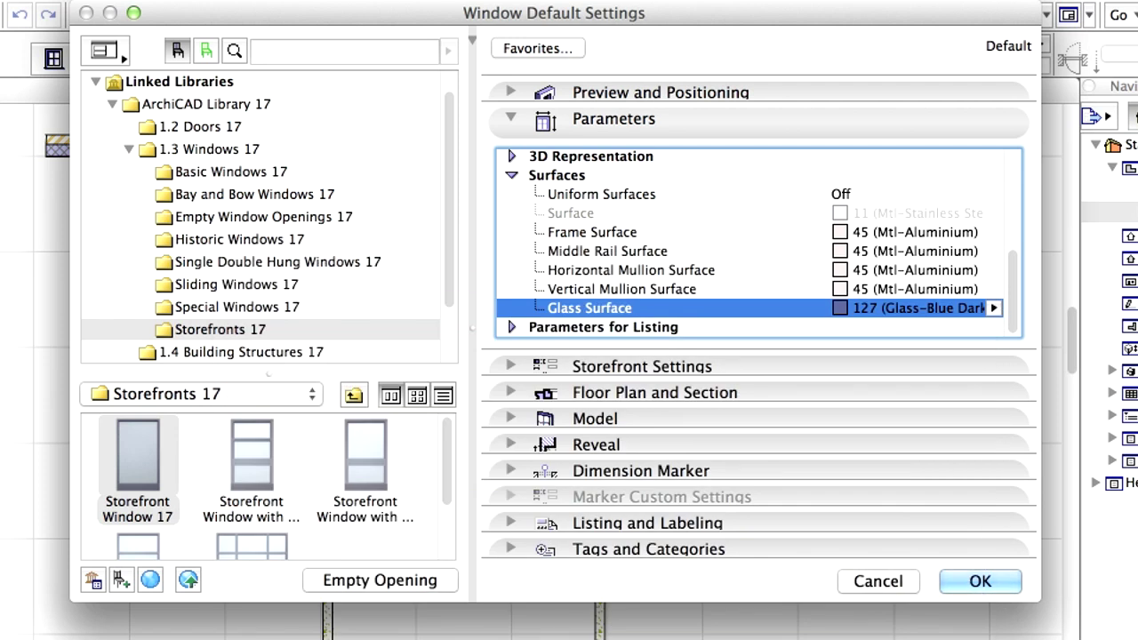
Review the storefront settings pages: general, panels, glass, frame, reveal, wall closure, listing
click(511, 118)
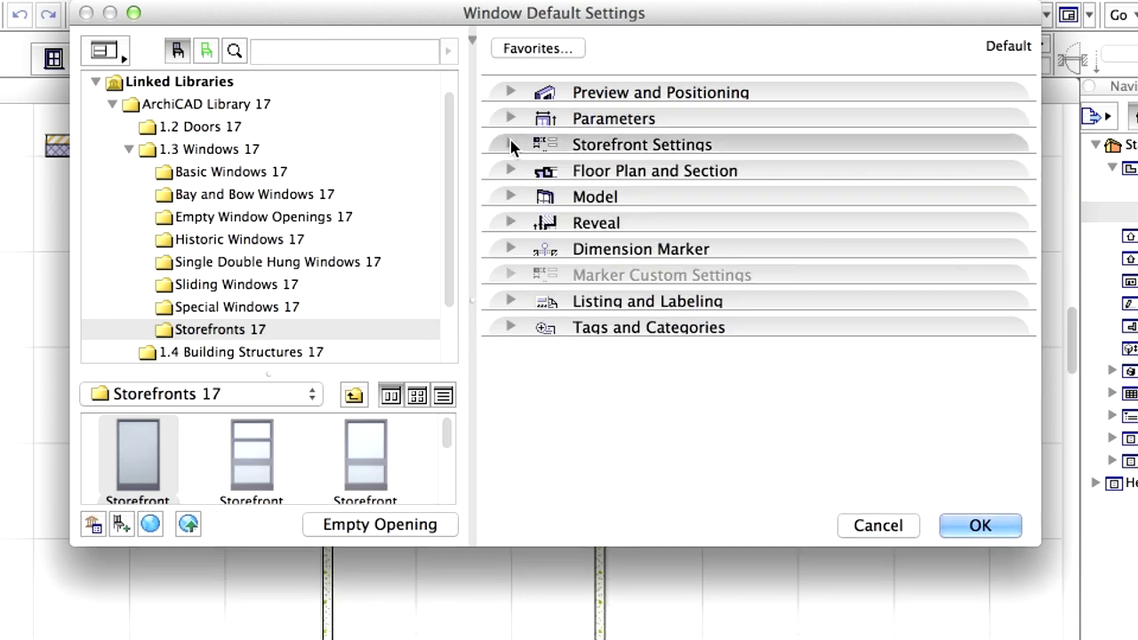
click(512, 142)
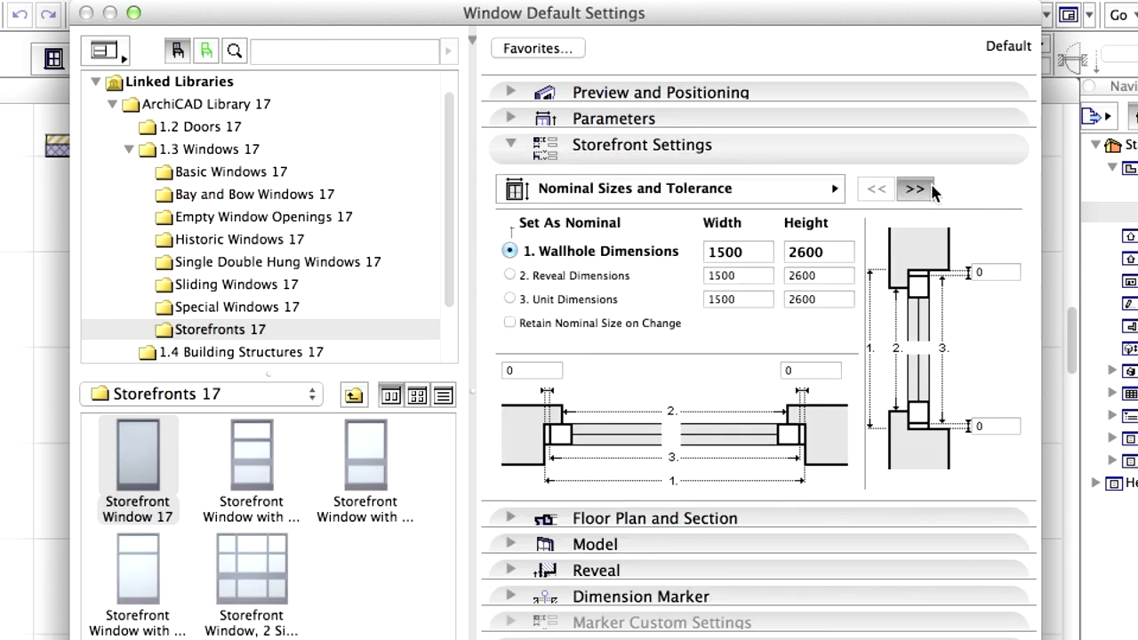
click(930, 190)
click(931, 190)
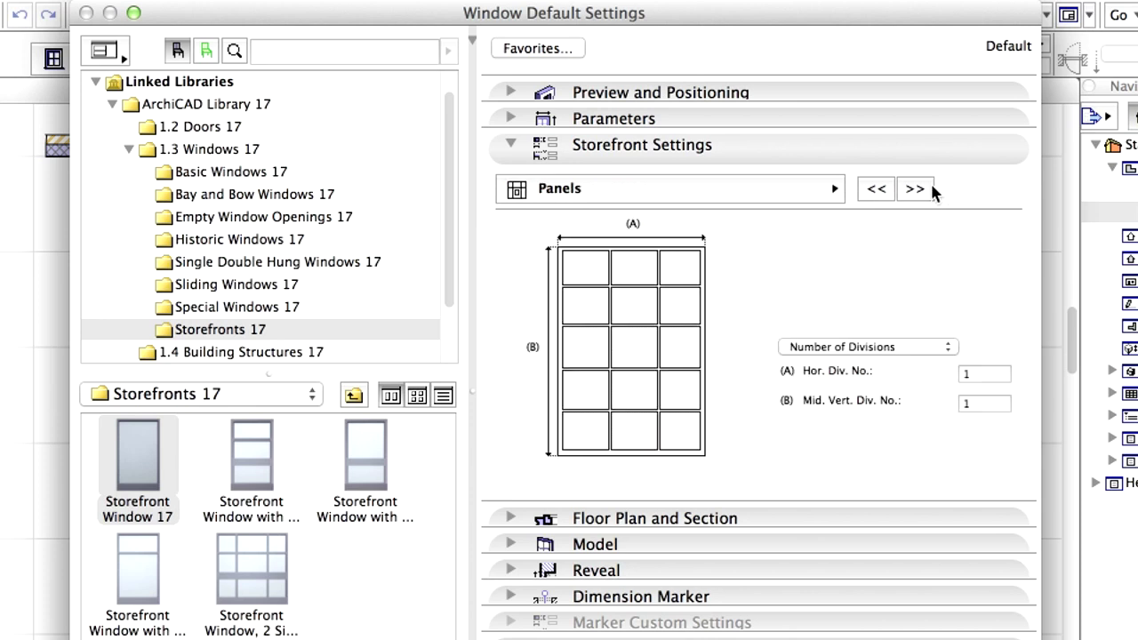
click(916, 190)
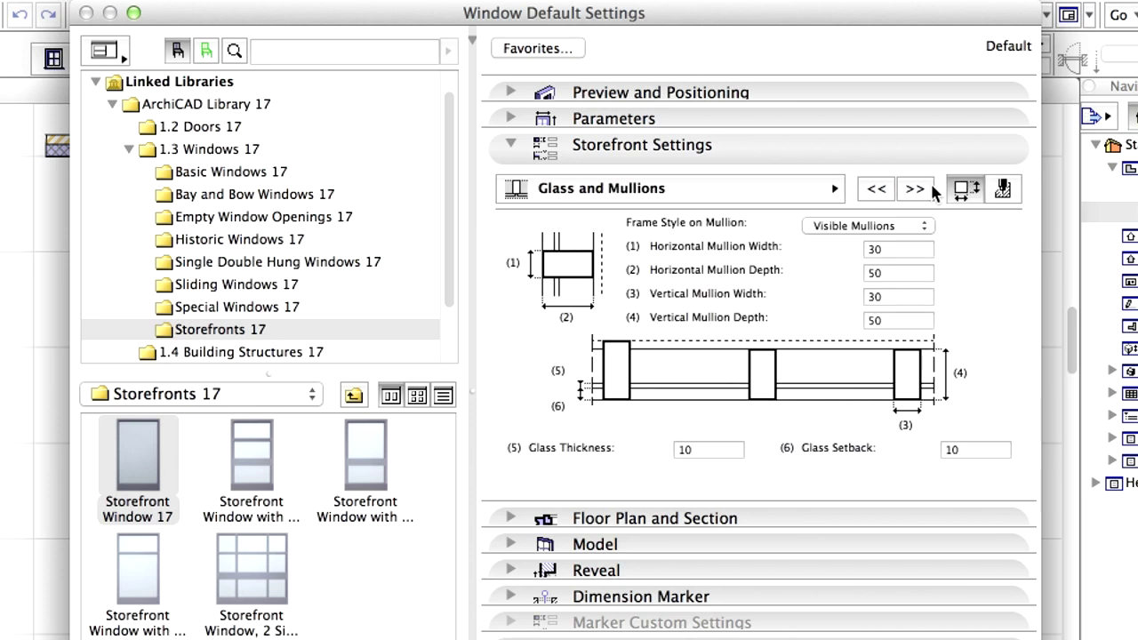
click(931, 189)
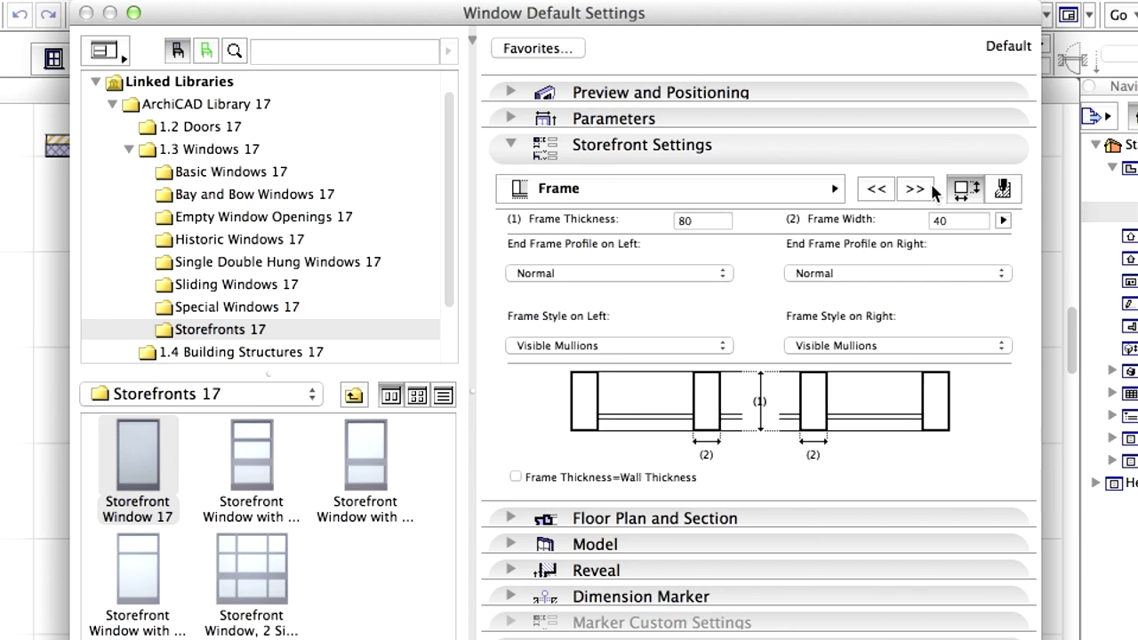
click(931, 188)
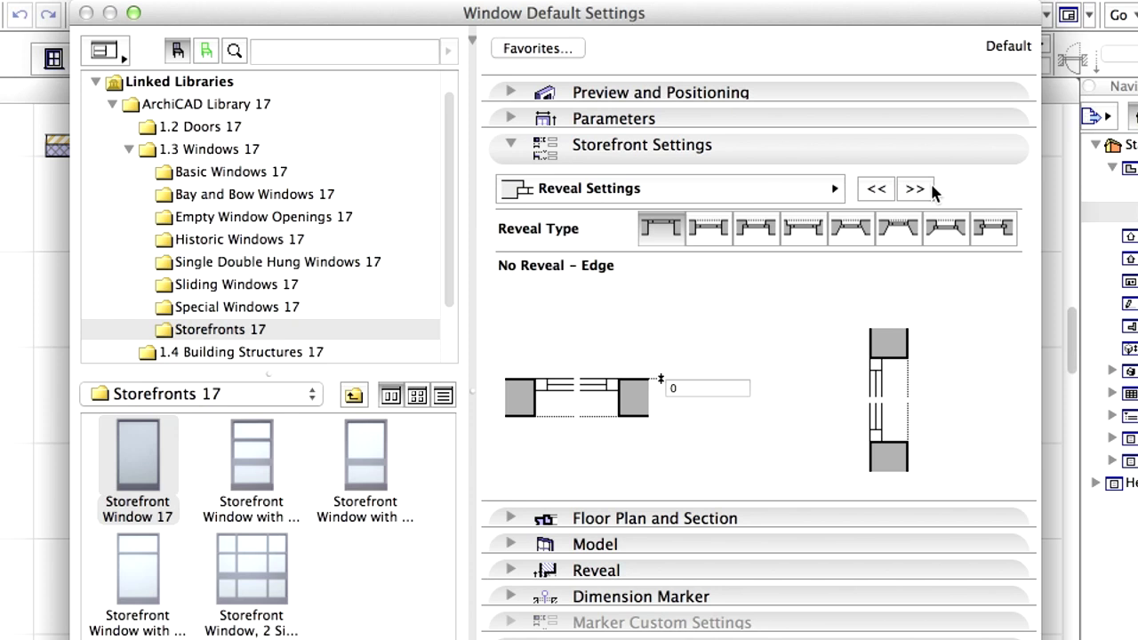
click(931, 189)
click(931, 190)
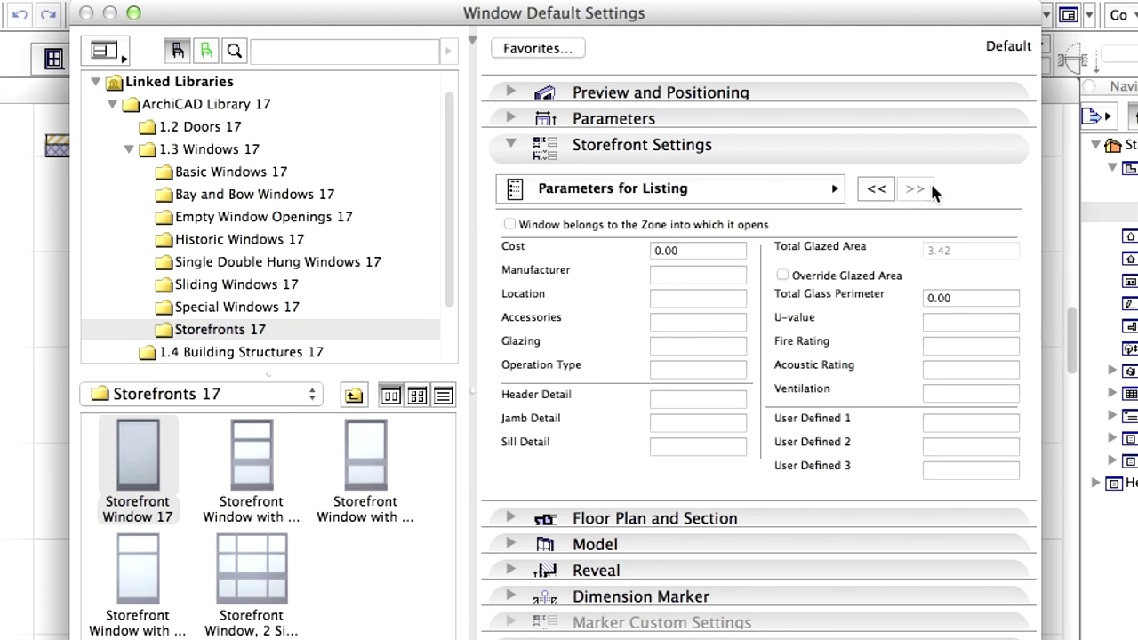
Accept the storefront window as the default window for placement
click(928, 145)
click(1015, 527)
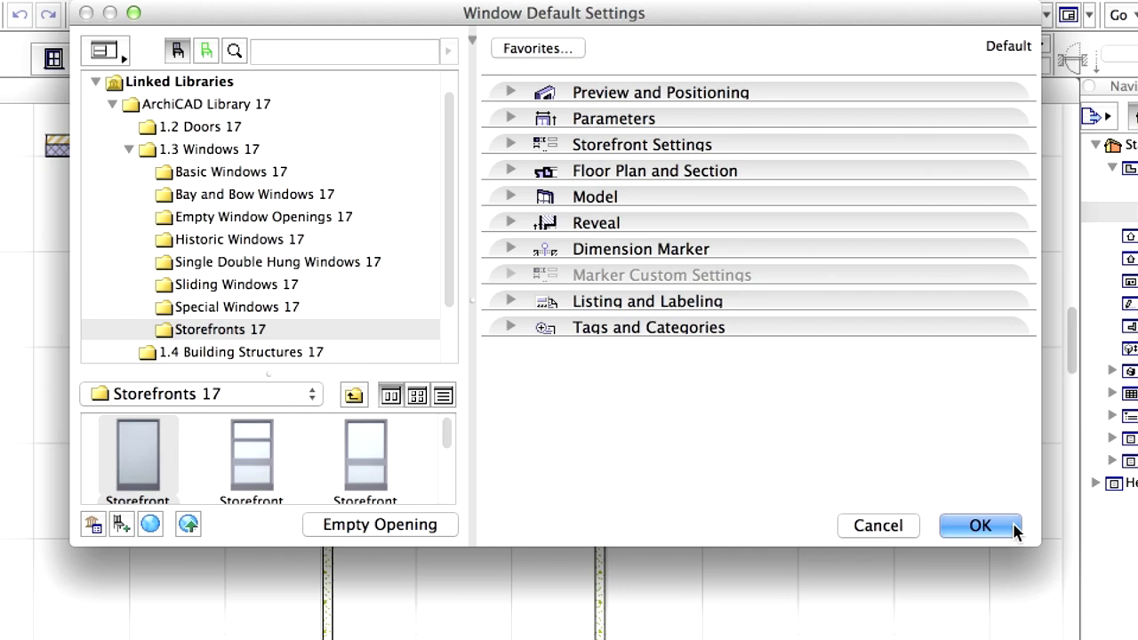
click(1014, 526)
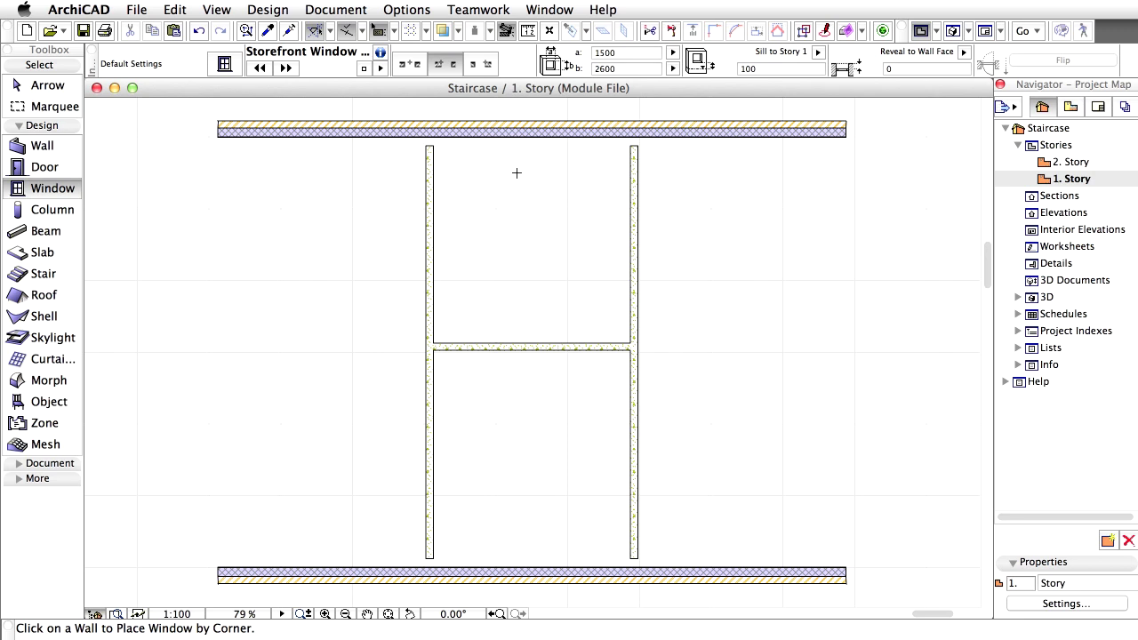
Place a storefront window in the top wall offset x300 from the junction, at X=29750
key(ctrl+plus)
click(338, 110)
click(501, 184)
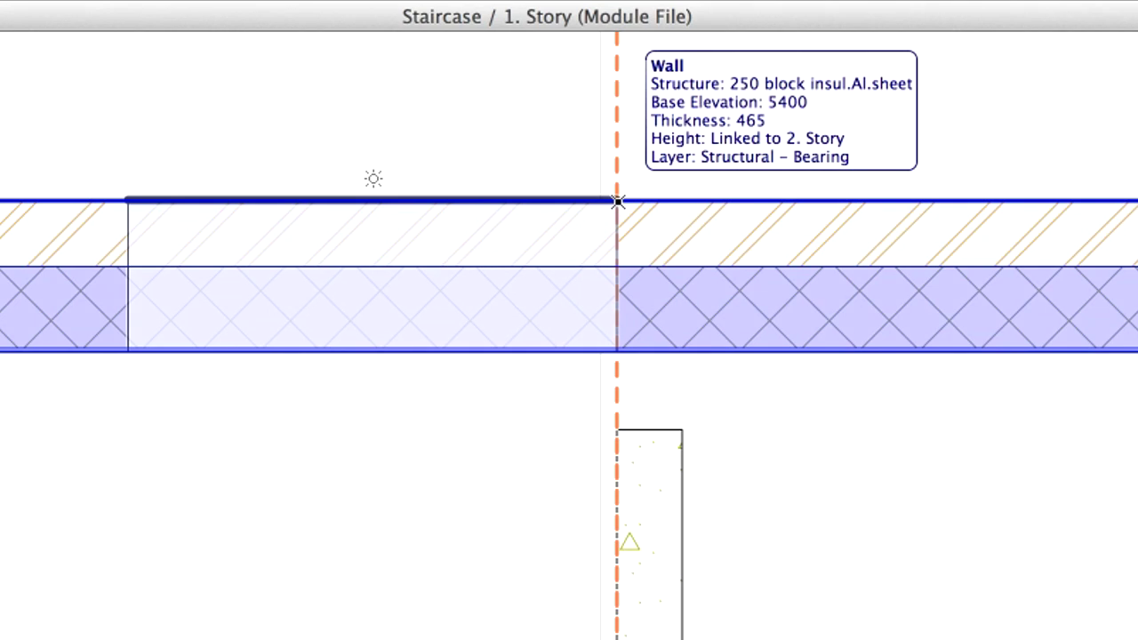
text(x)
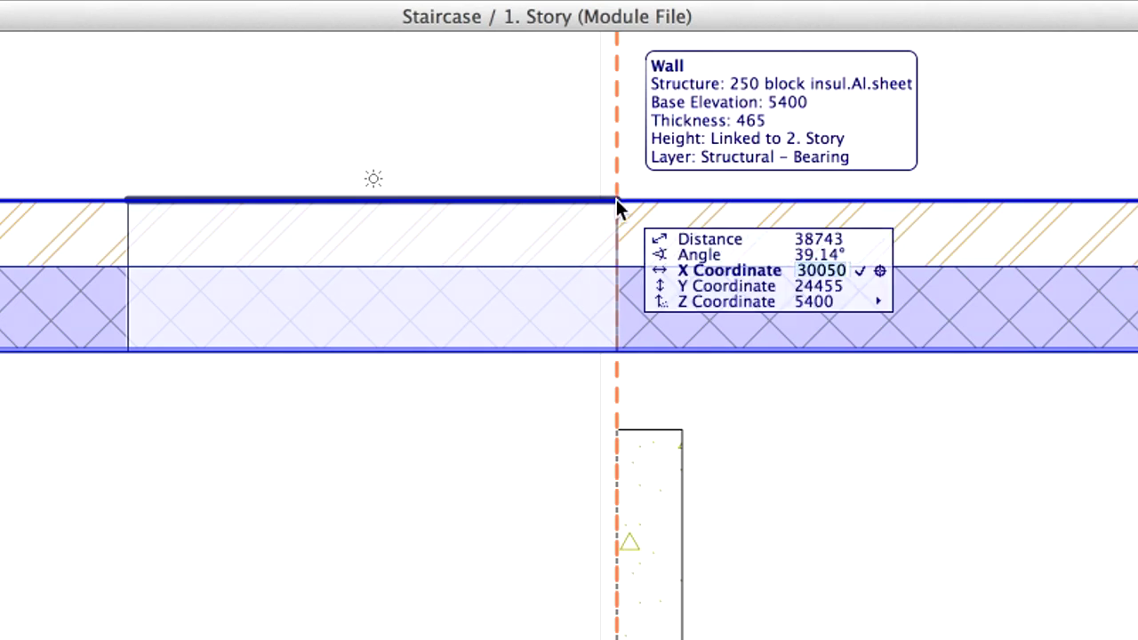
text(300)
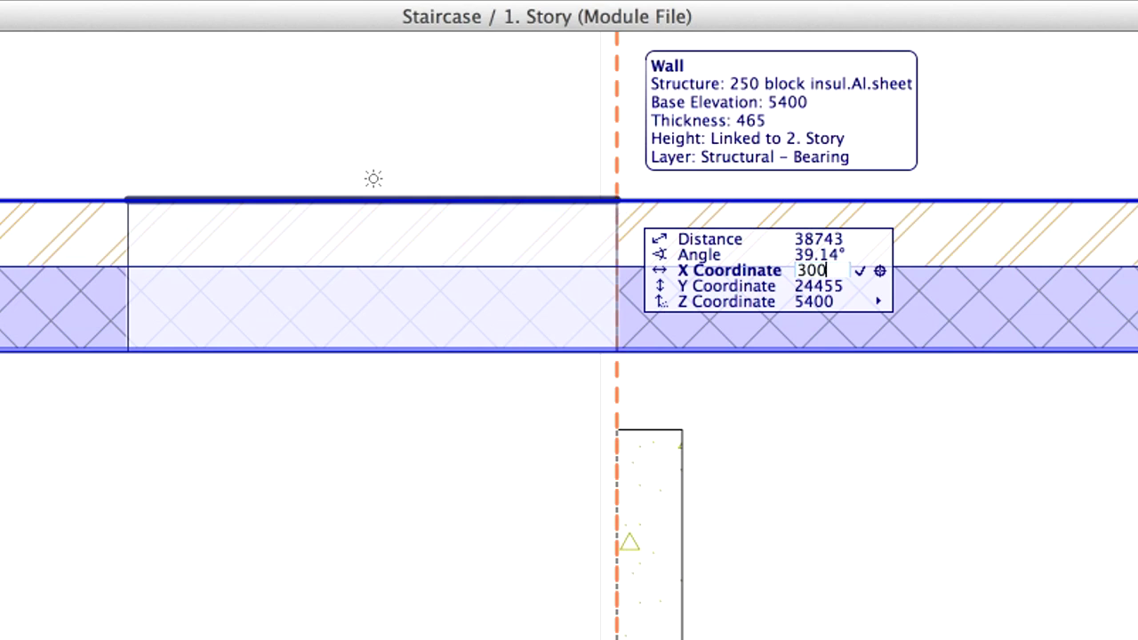
key(Return)
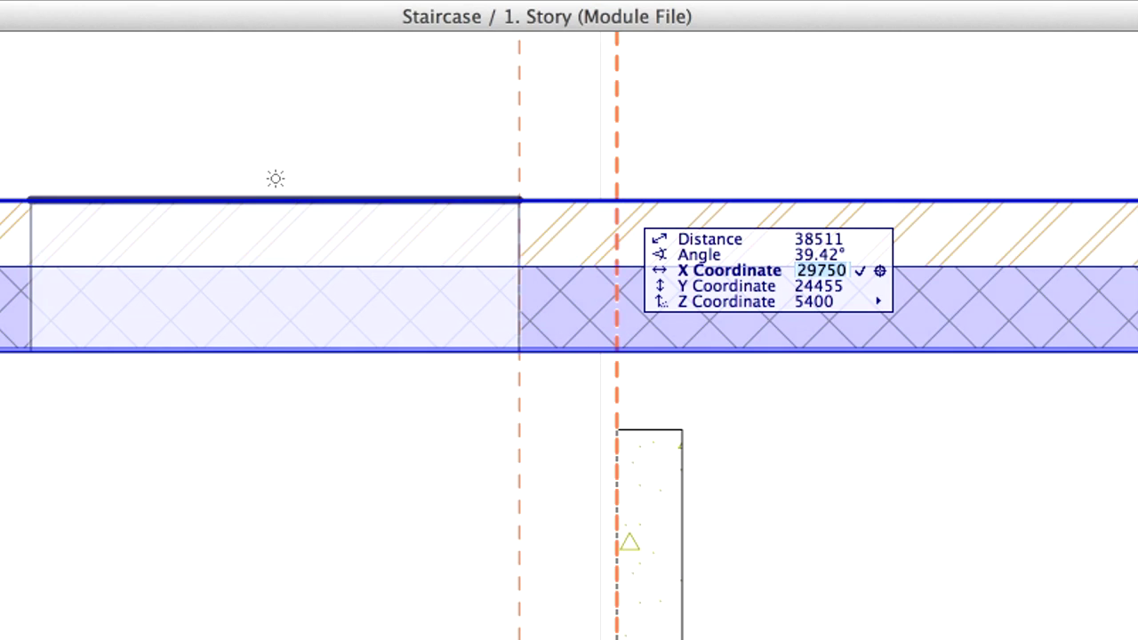
key(Return)
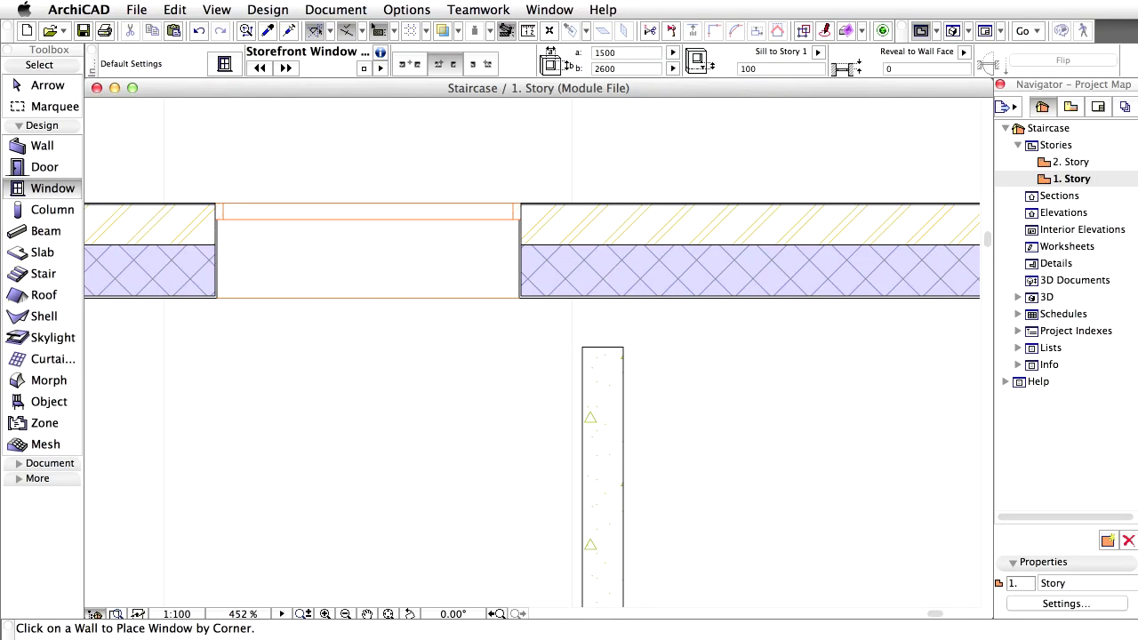
Place a matching storefront window in the bottom-left wall section at X 29750
click(347, 522)
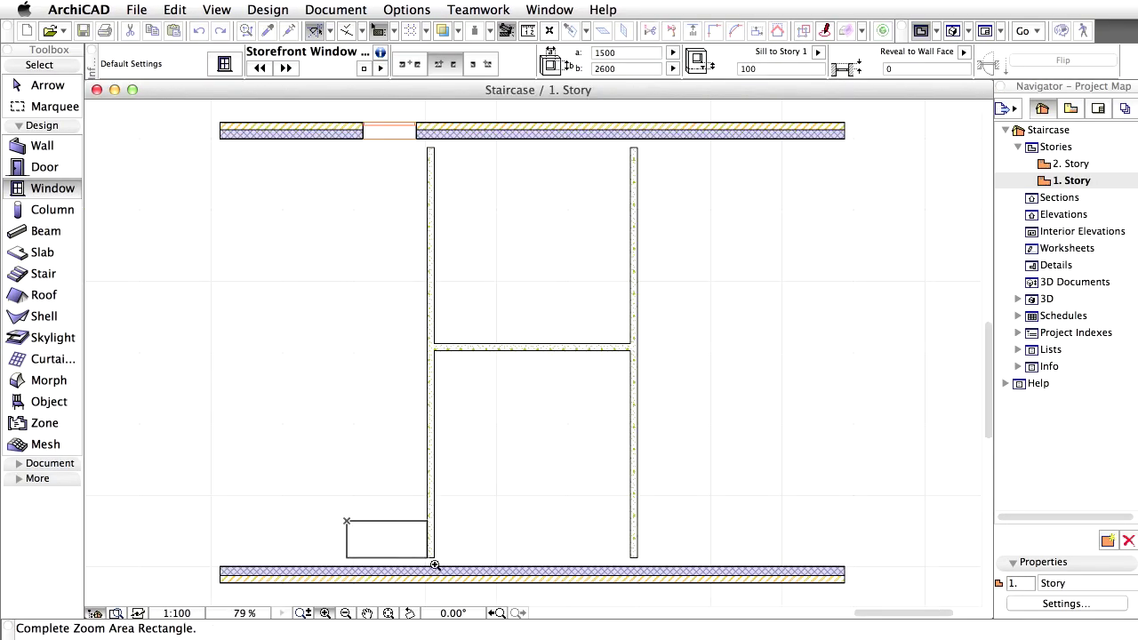
click(472, 597)
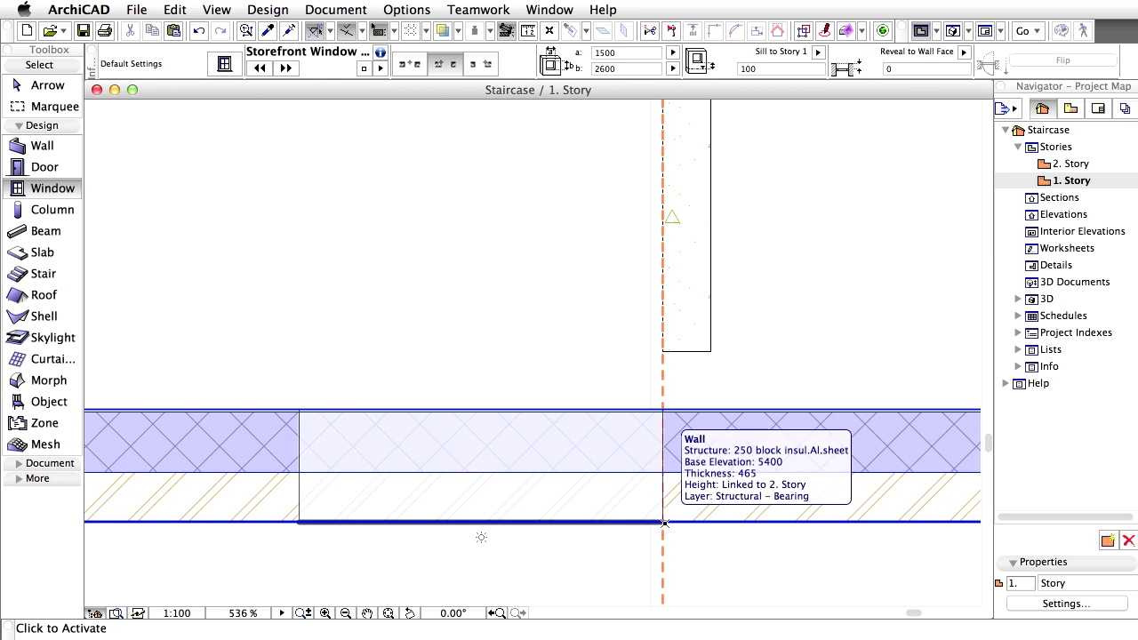
key(x)
text(30)
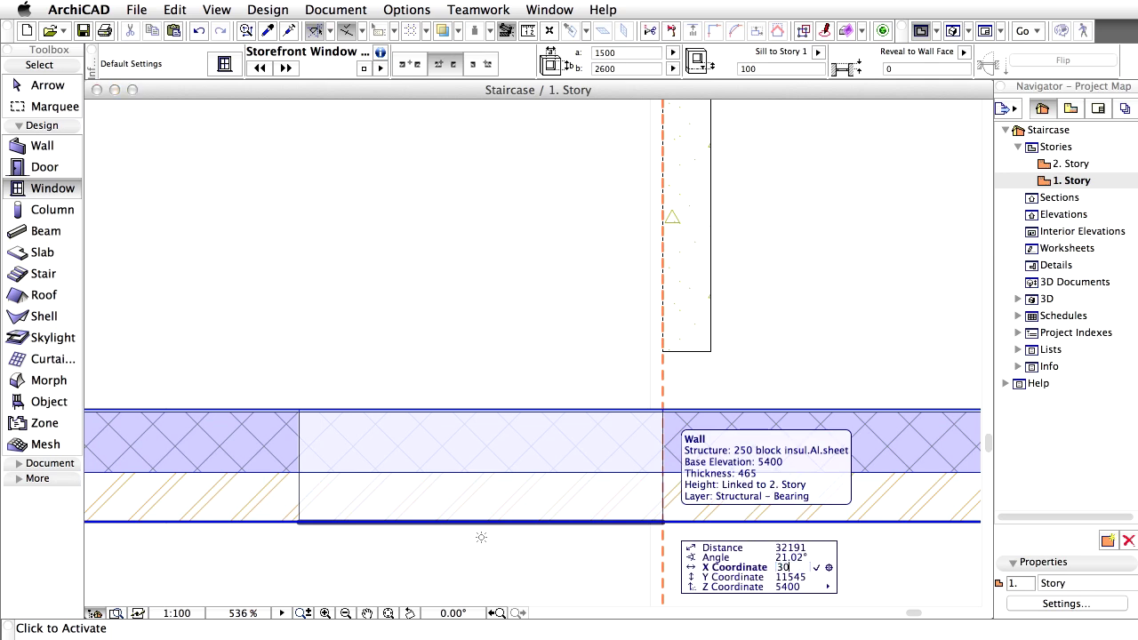
text(29750)
key(Return)
click(590, 524)
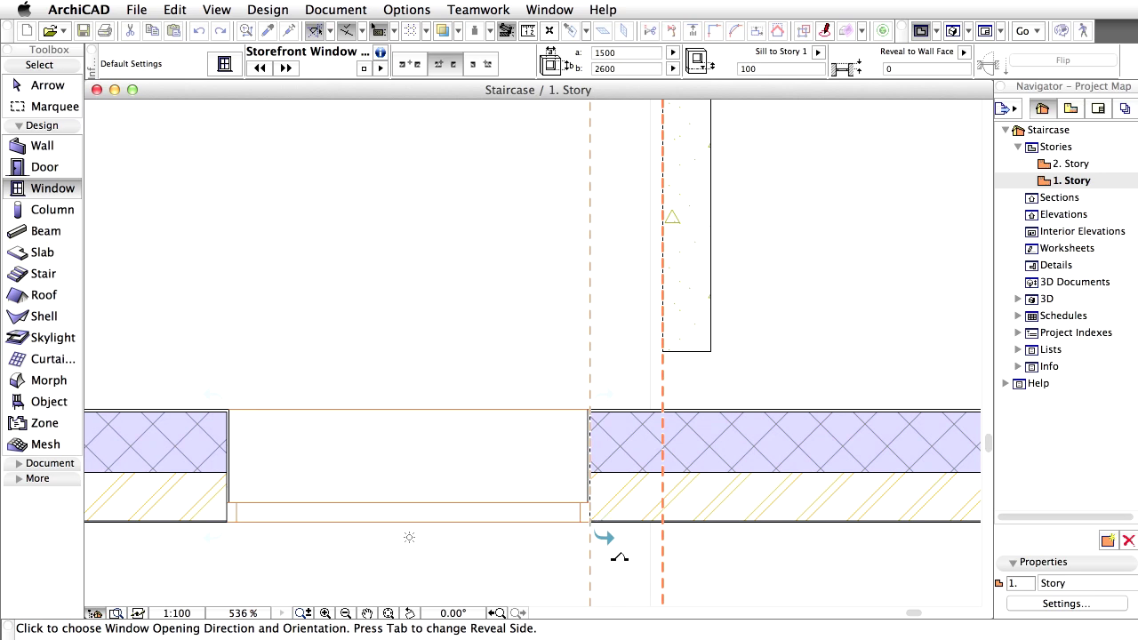
click(615, 558)
click(496, 612)
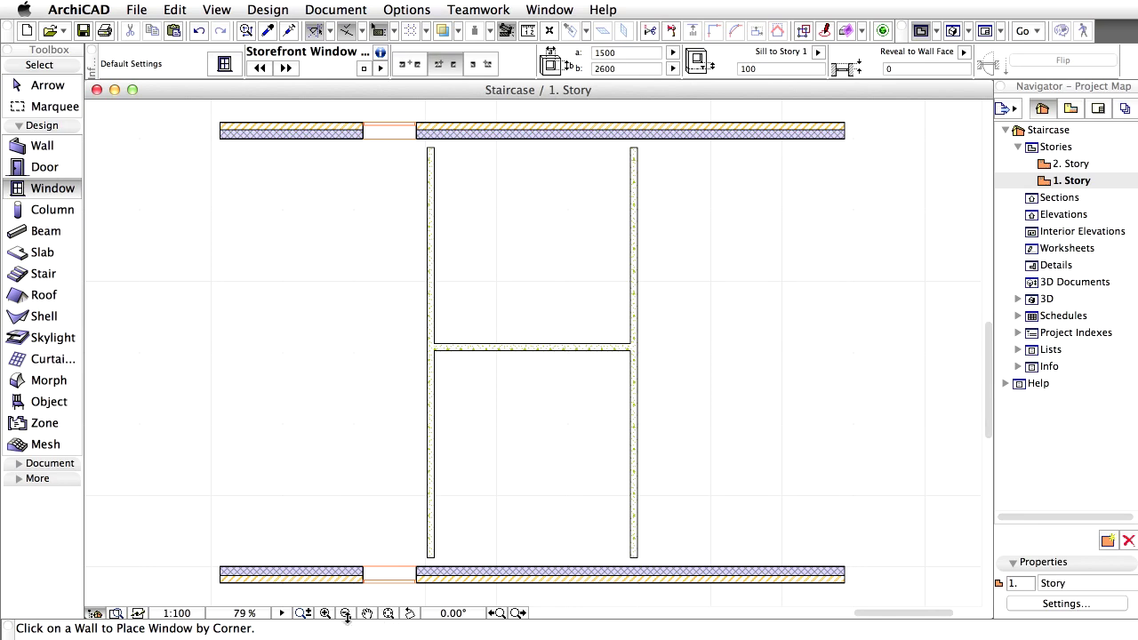
Place a storefront window, anchored at its opposite corner, 300 right of the top-right junction
click(326, 613)
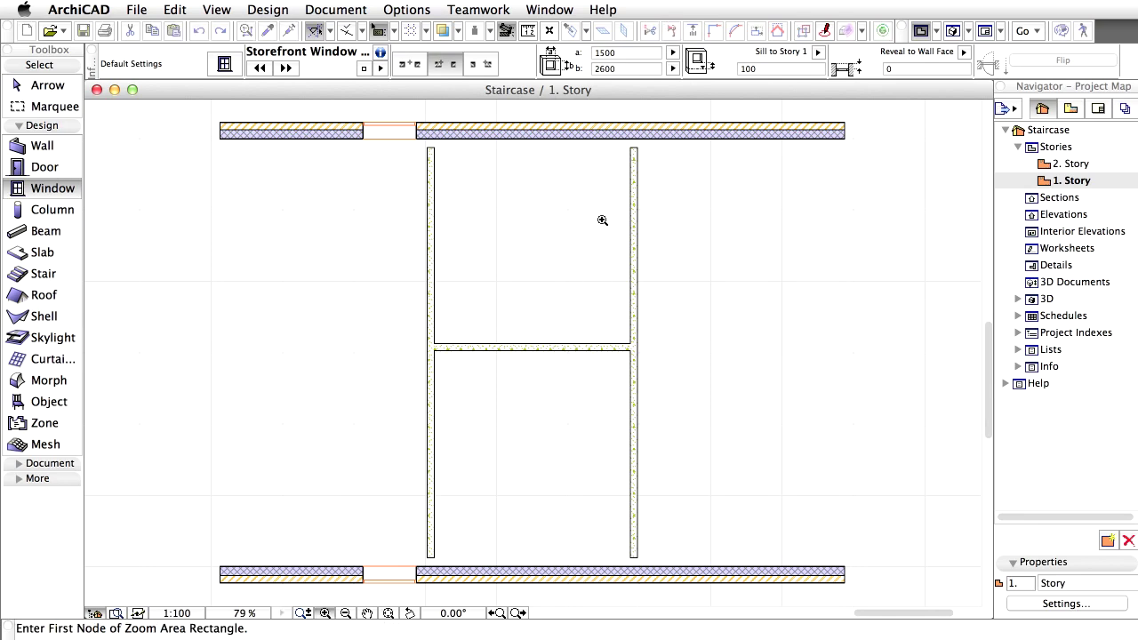
click(605, 116)
click(712, 176)
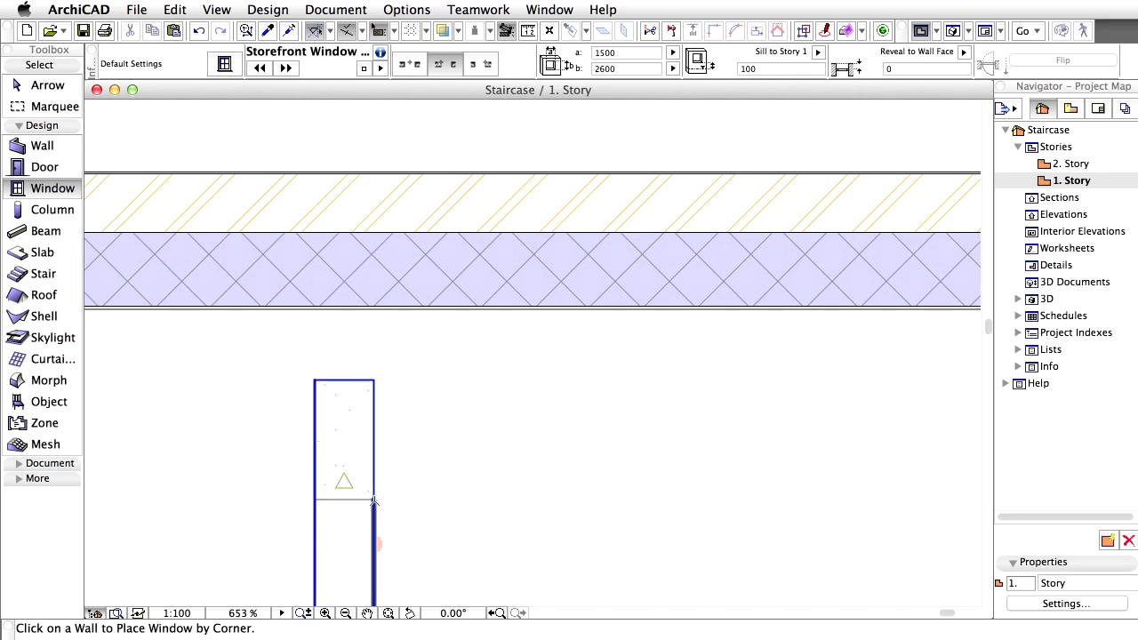
click(376, 544)
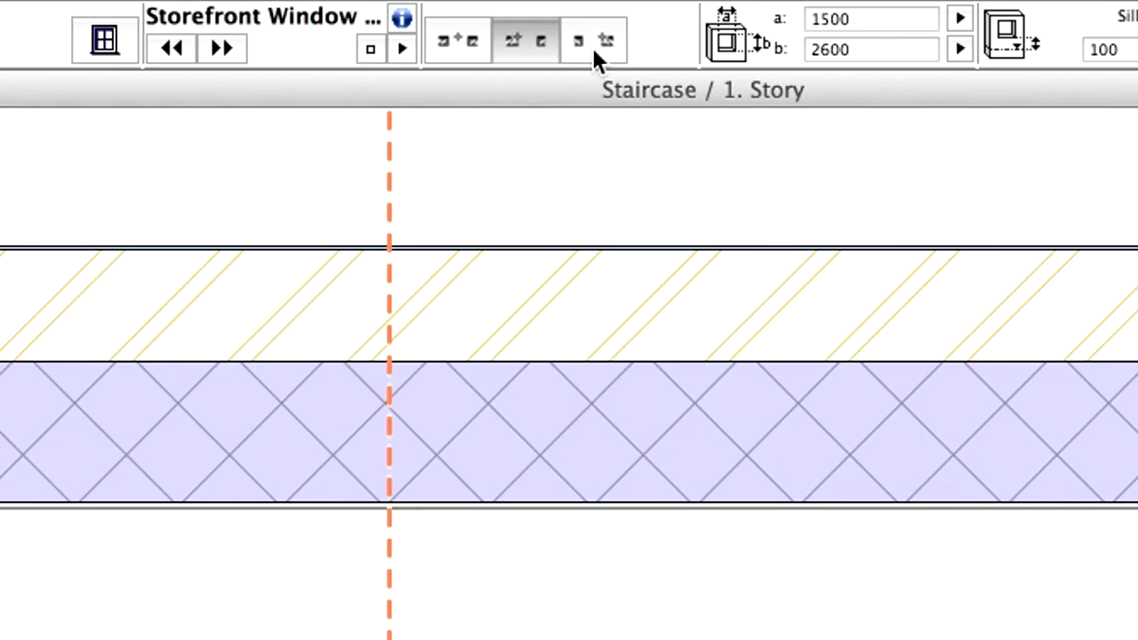
click(594, 56)
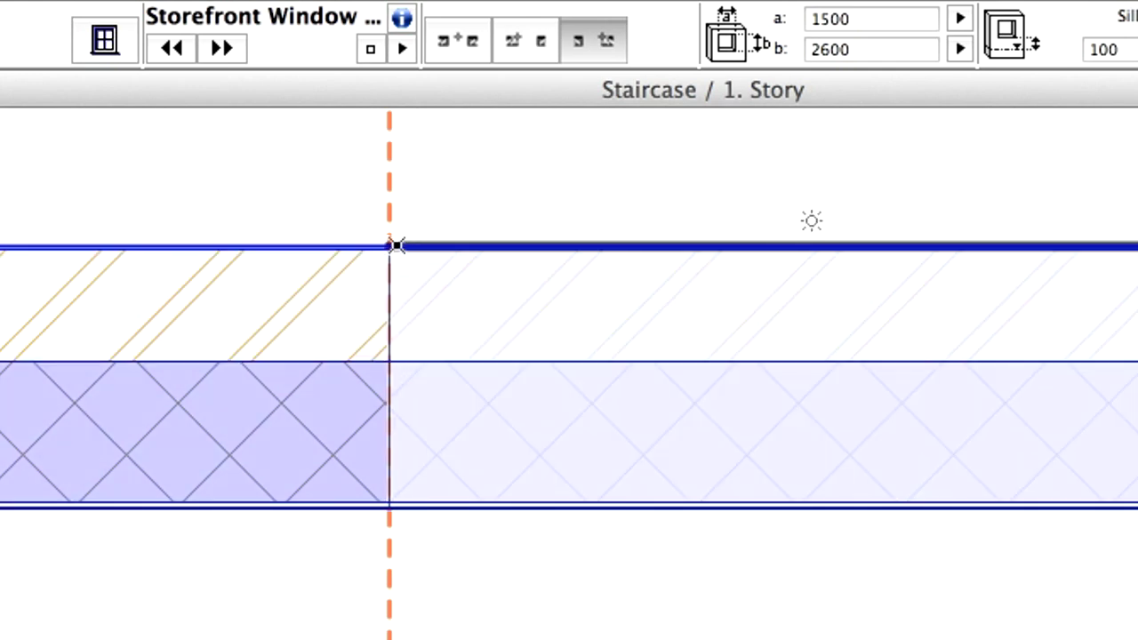
text(300)
key(Return)
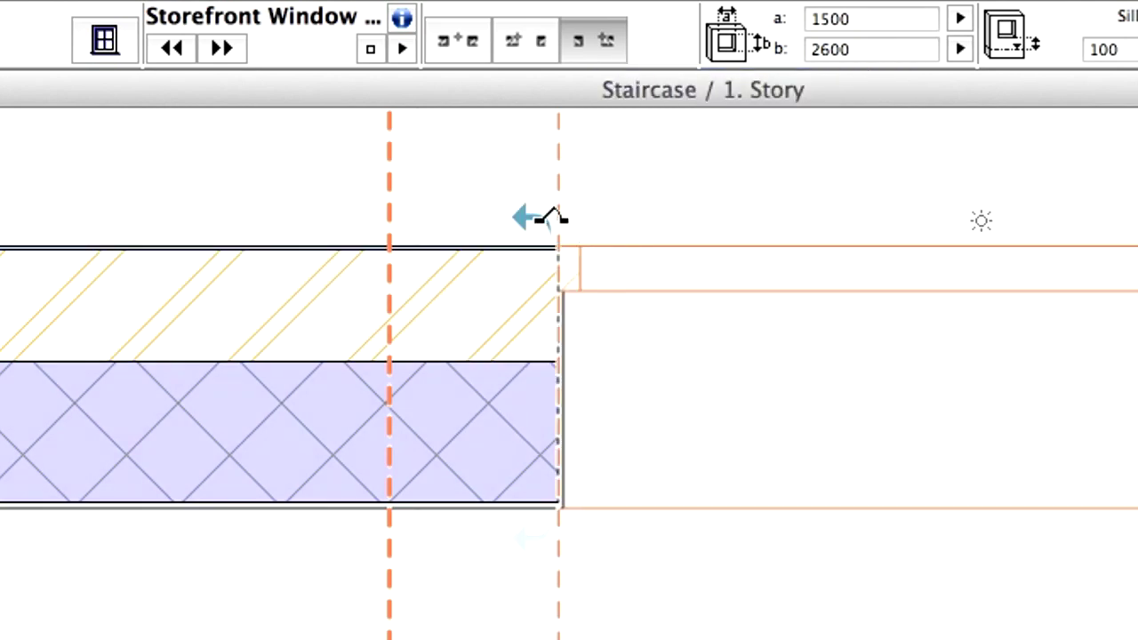
click(500, 174)
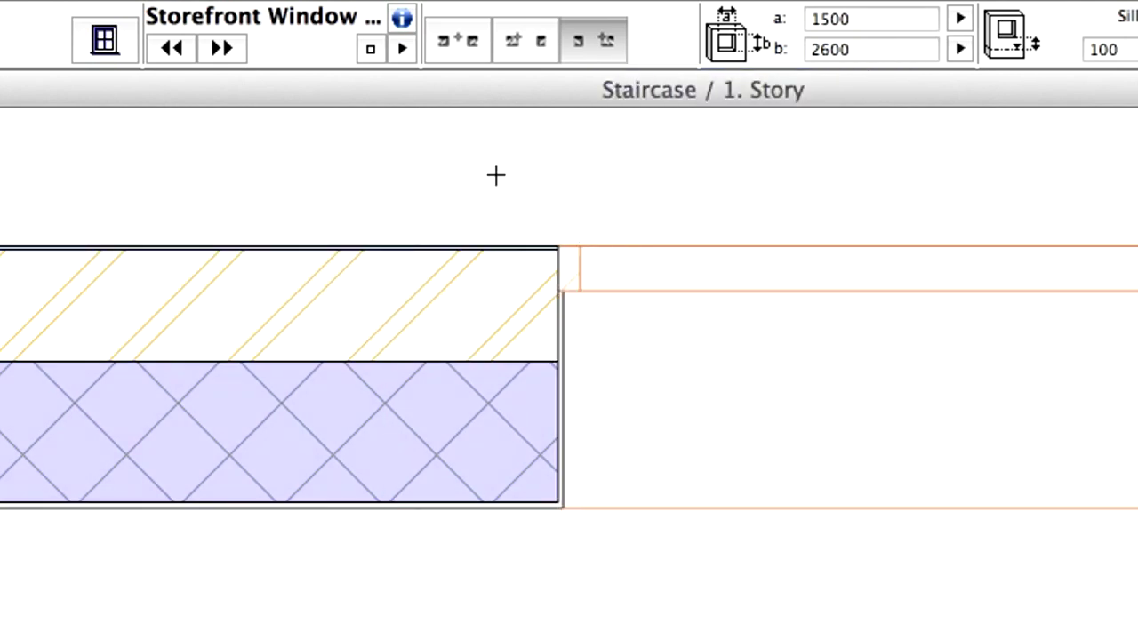
Place a storefront window in the bottom-right wall section at X 36250
click(324, 612)
click(609, 532)
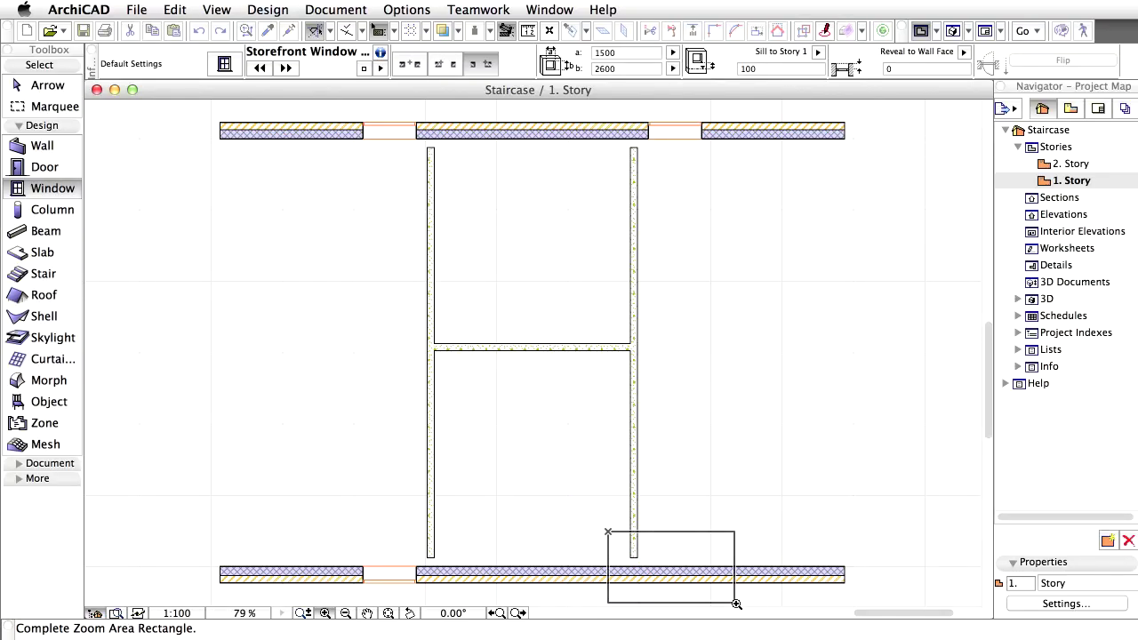
click(731, 607)
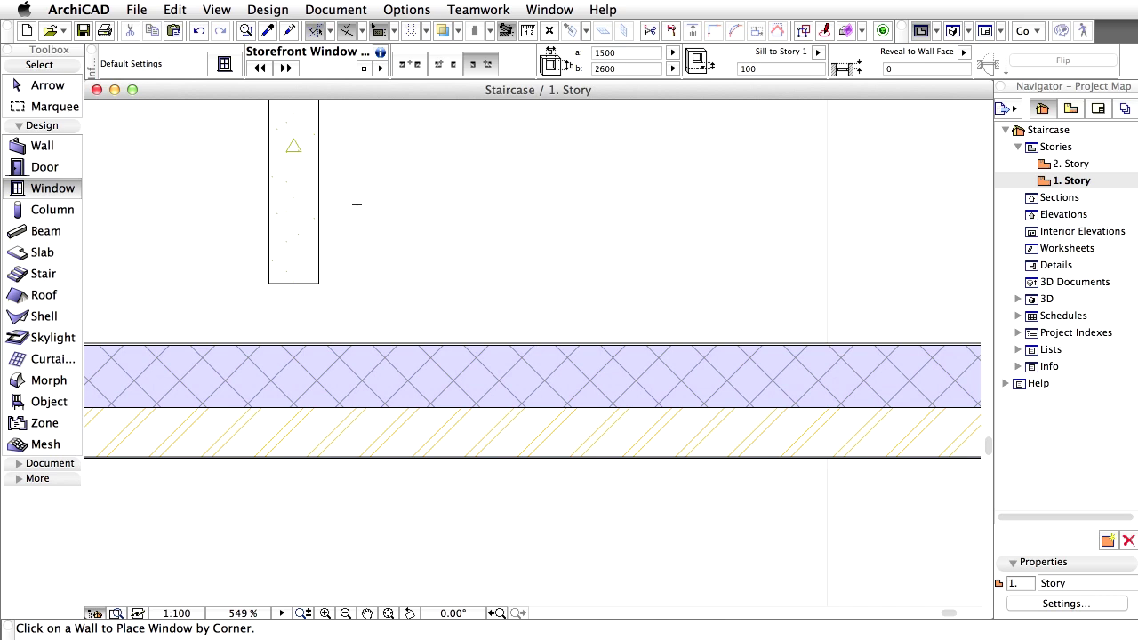
click(319, 242)
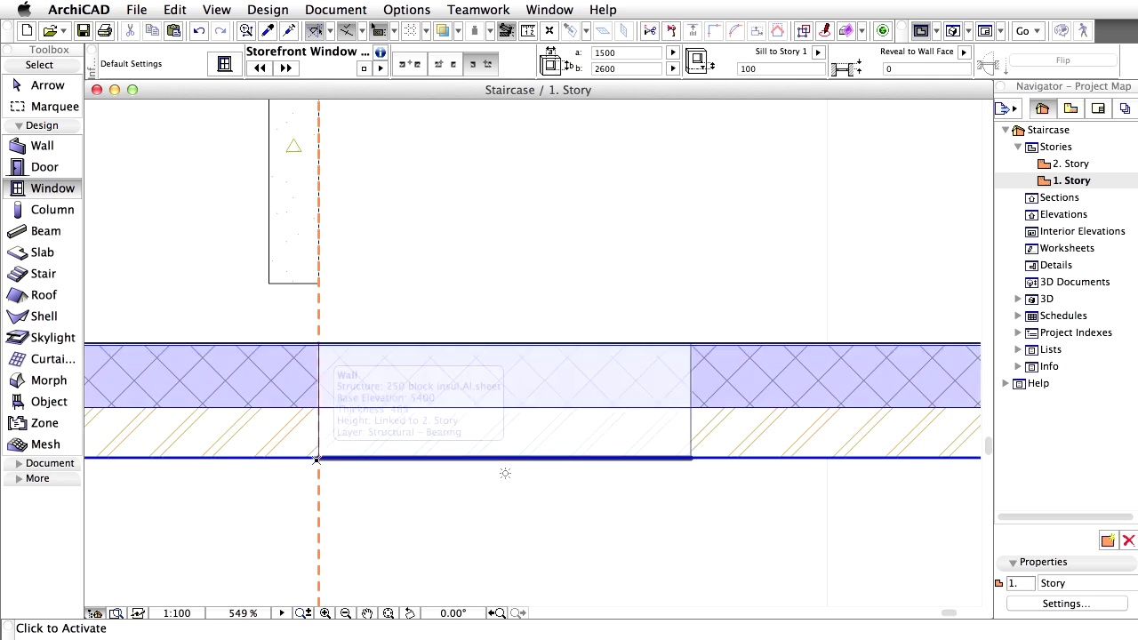
text(x36250)
key(Return)
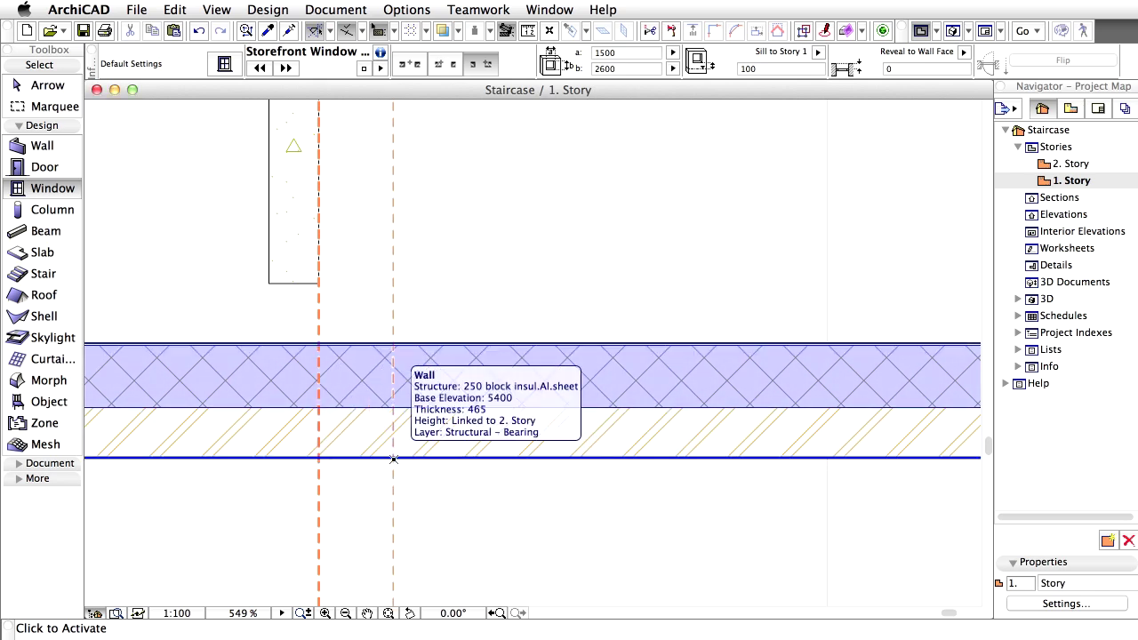
click(394, 457)
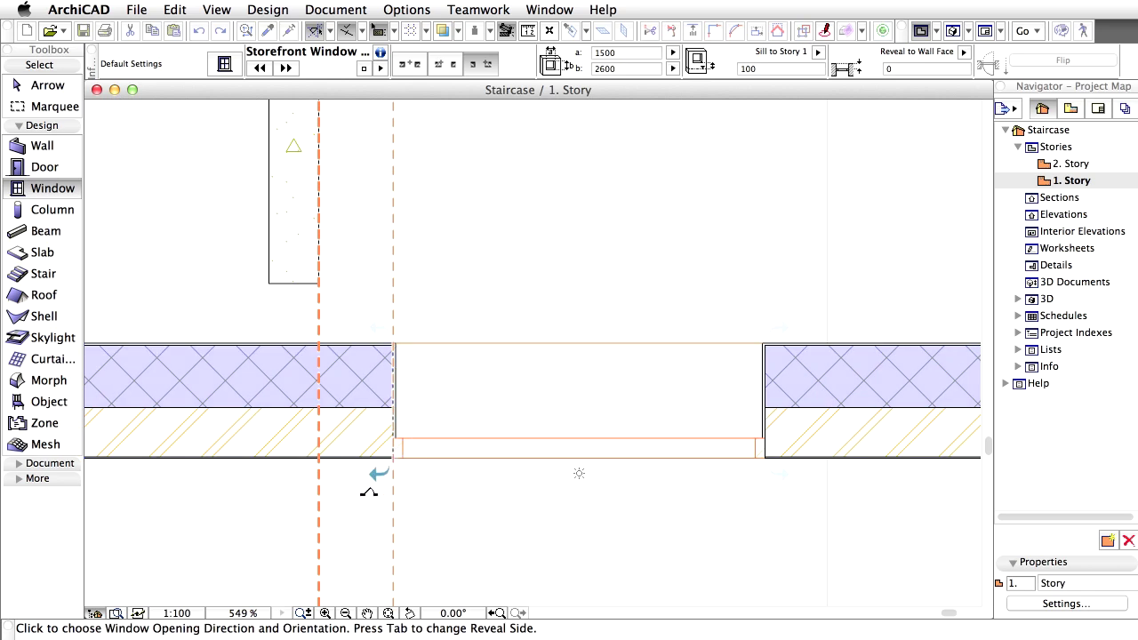
click(362, 494)
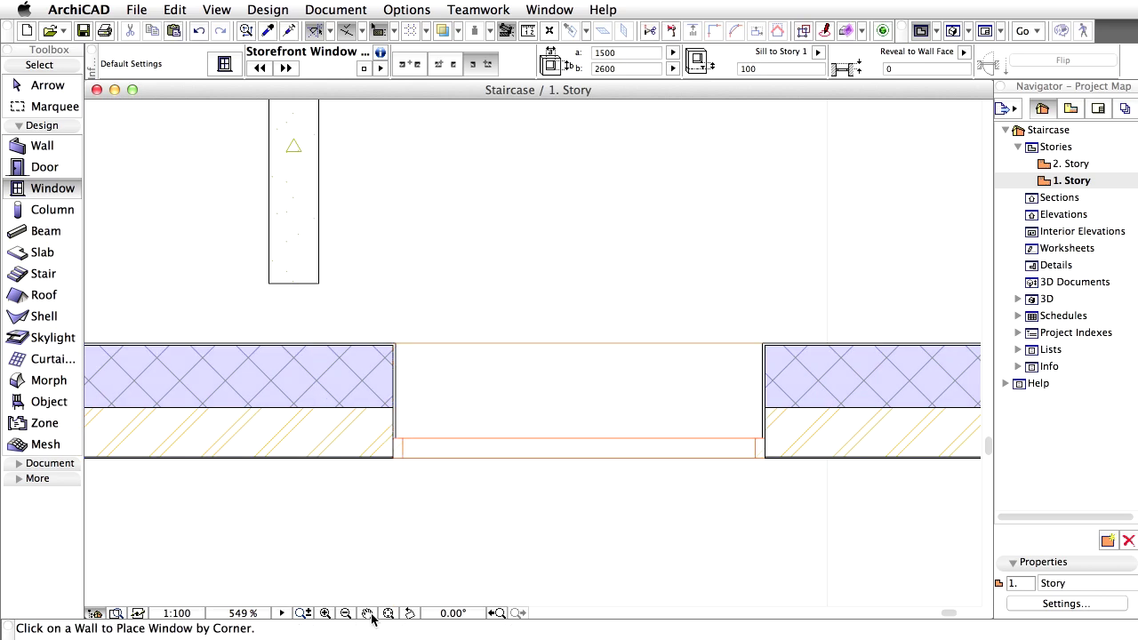
click(496, 614)
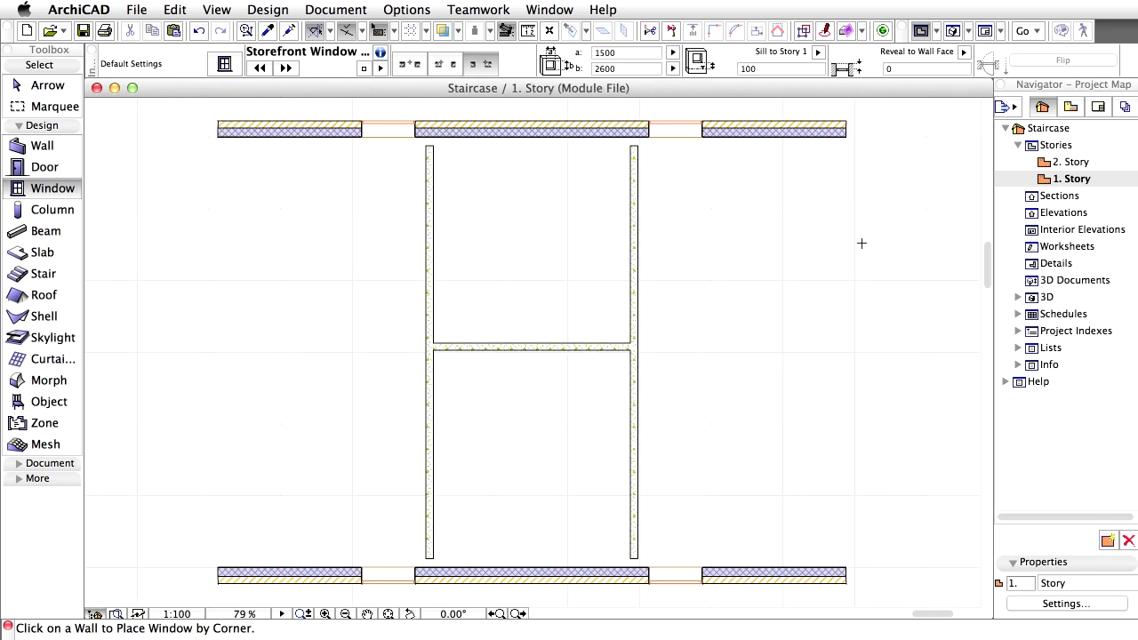
Set the default window width to 2860 and anchor it at its centre
click(236, 69)
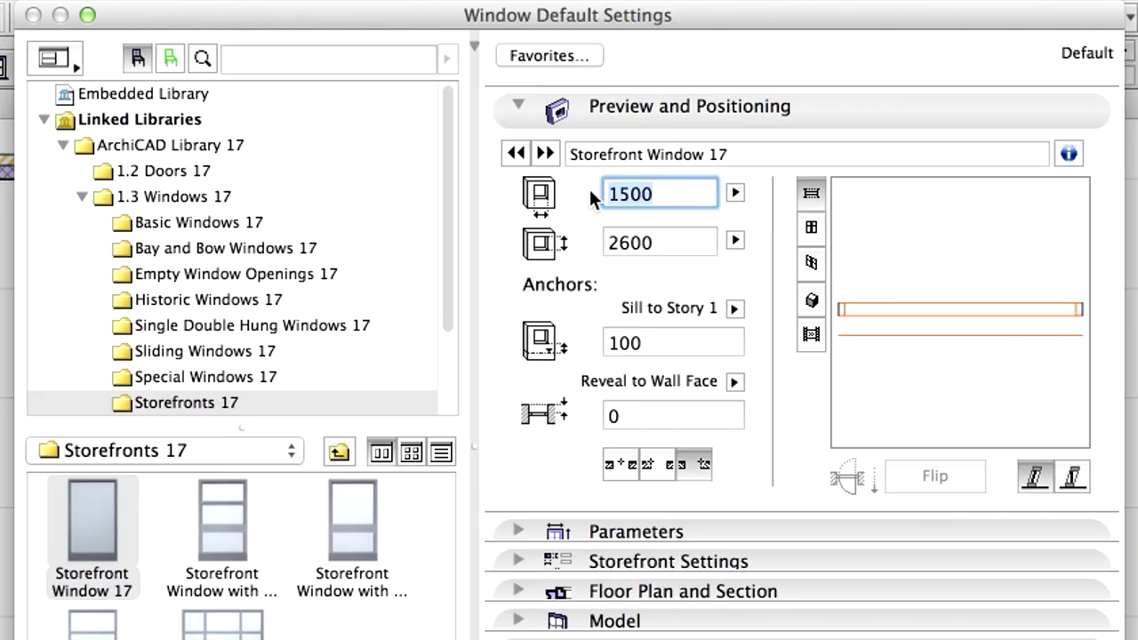
text(2860)
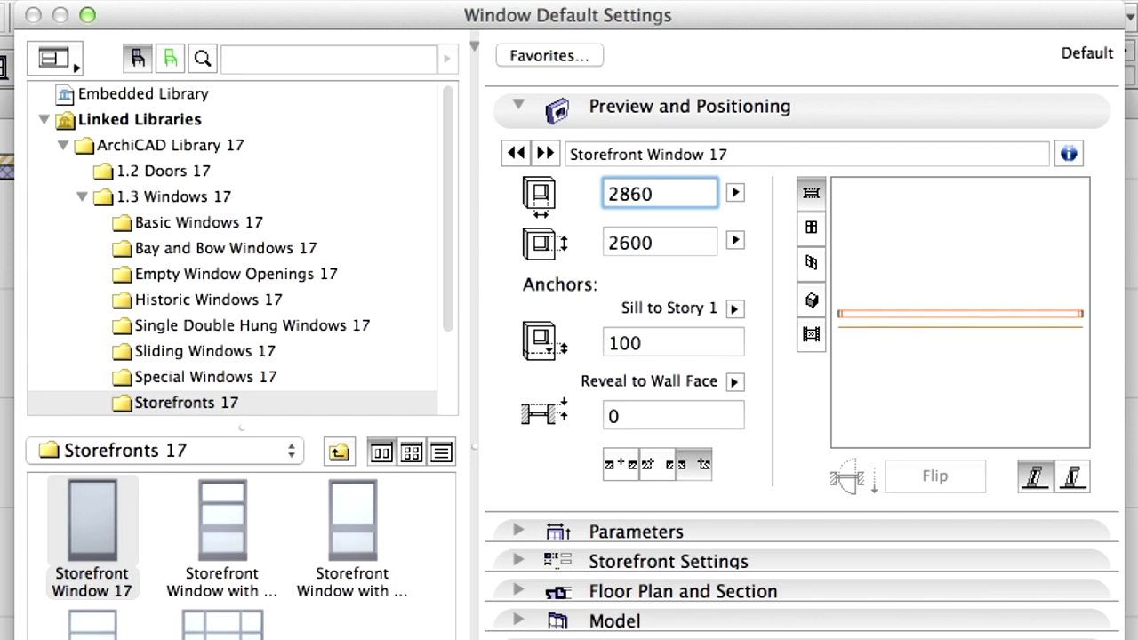
click(624, 466)
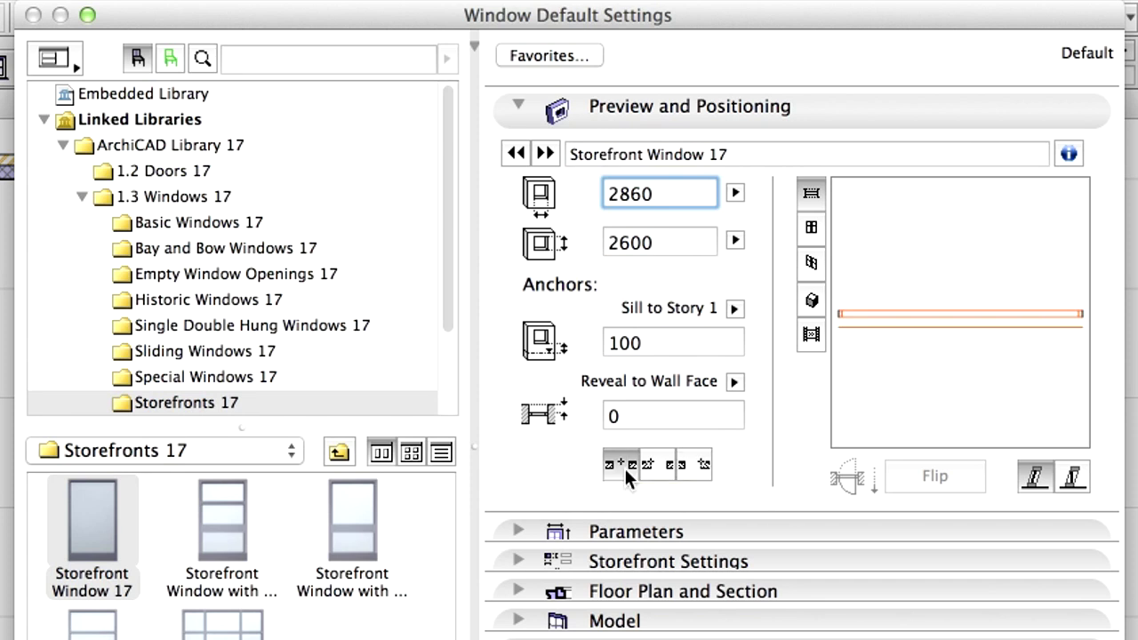
click(602, 112)
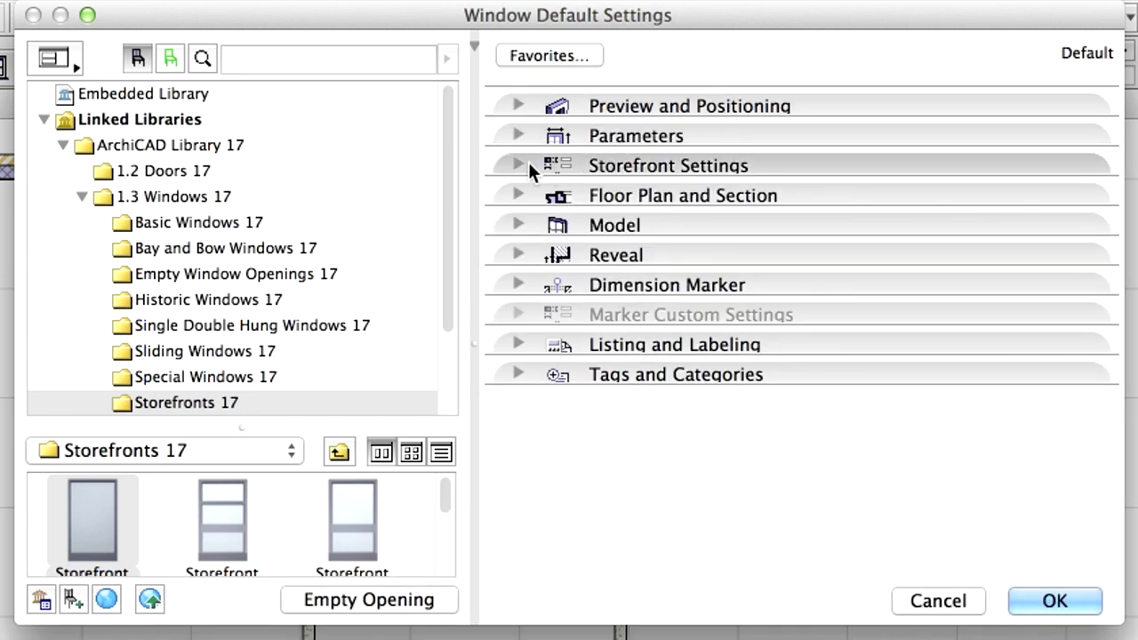
Set the storefront Panels horizontal division number to 2 and accept the defaults
click(518, 166)
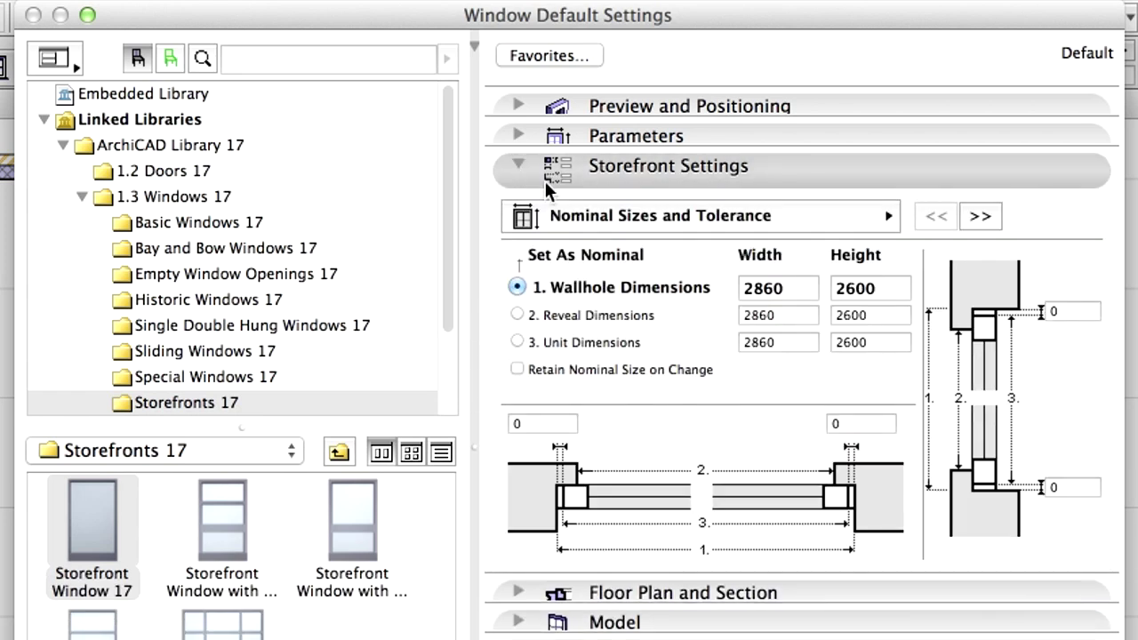
click(858, 220)
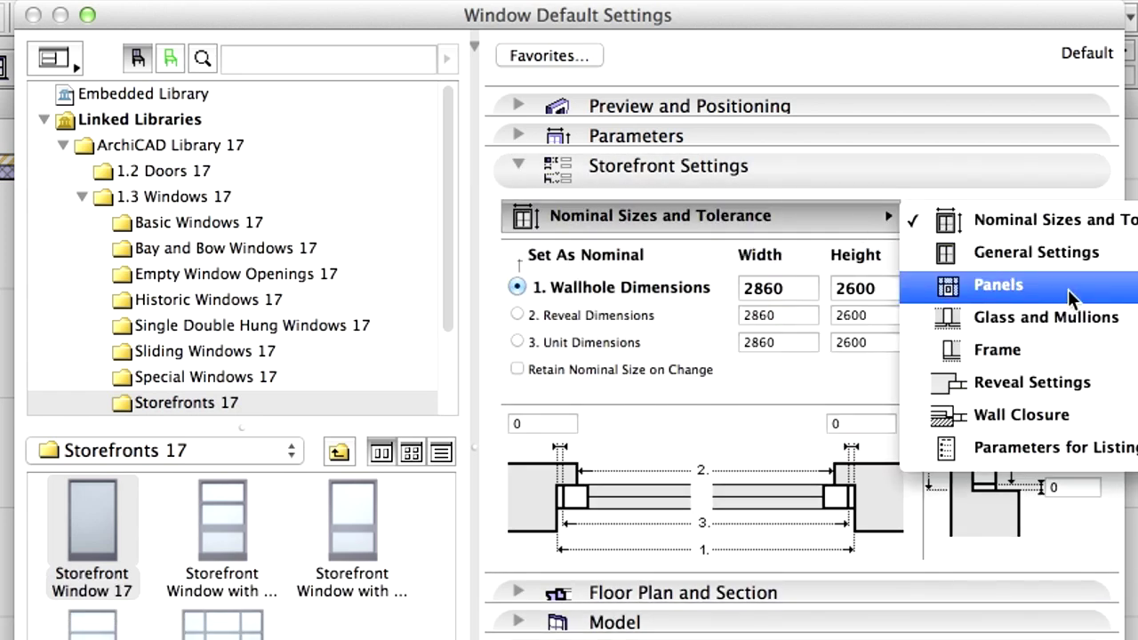
click(1071, 298)
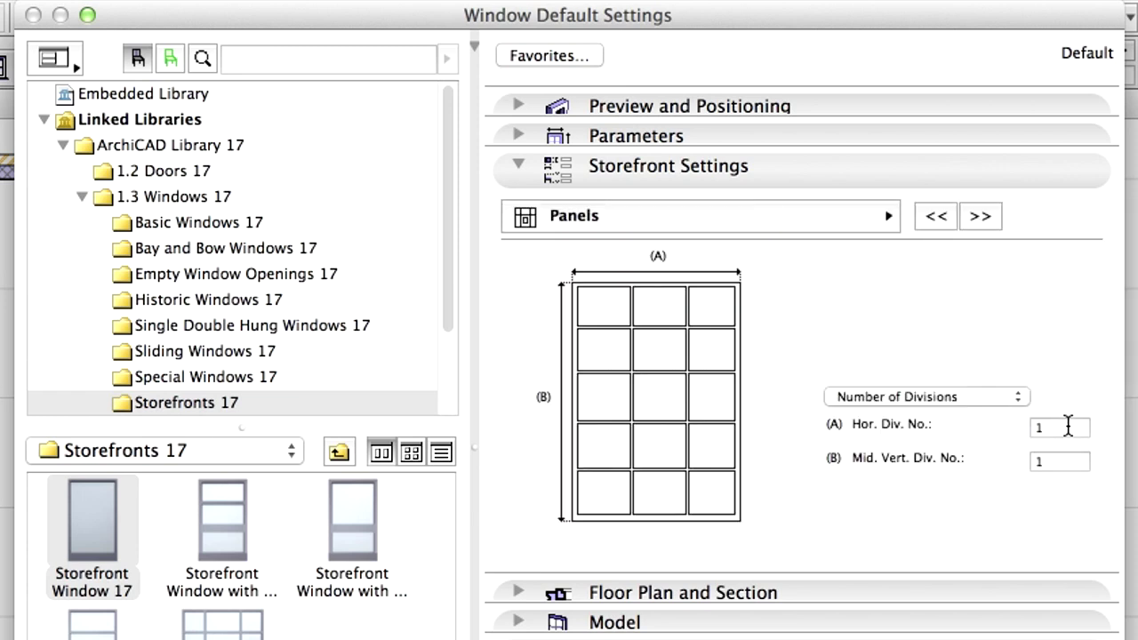
double_click(1034, 426)
text(2)
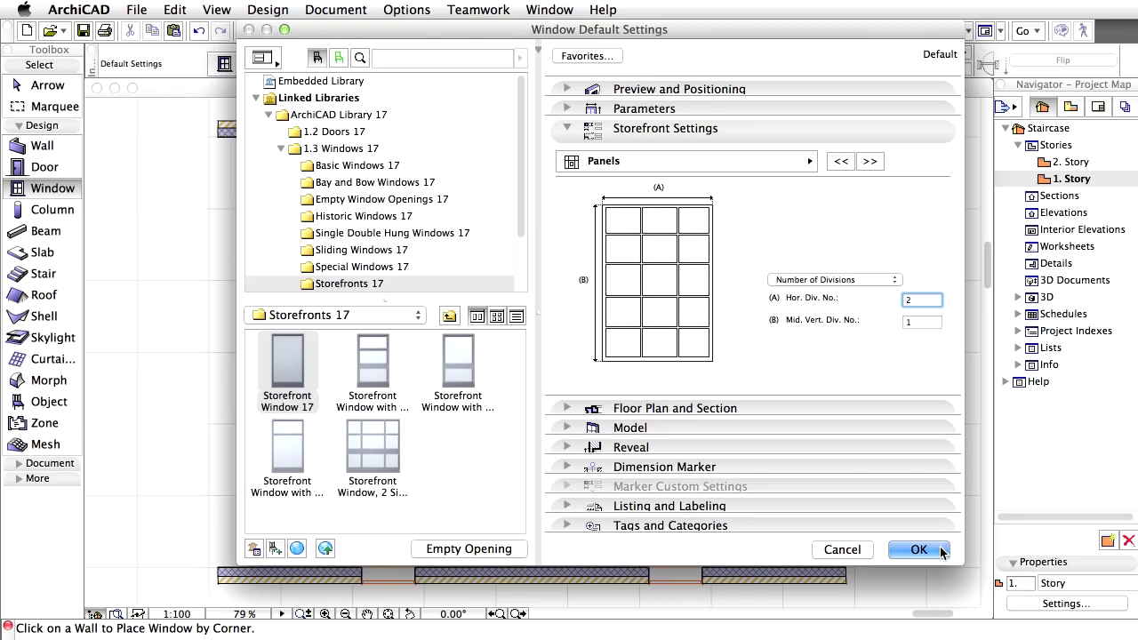
click(943, 551)
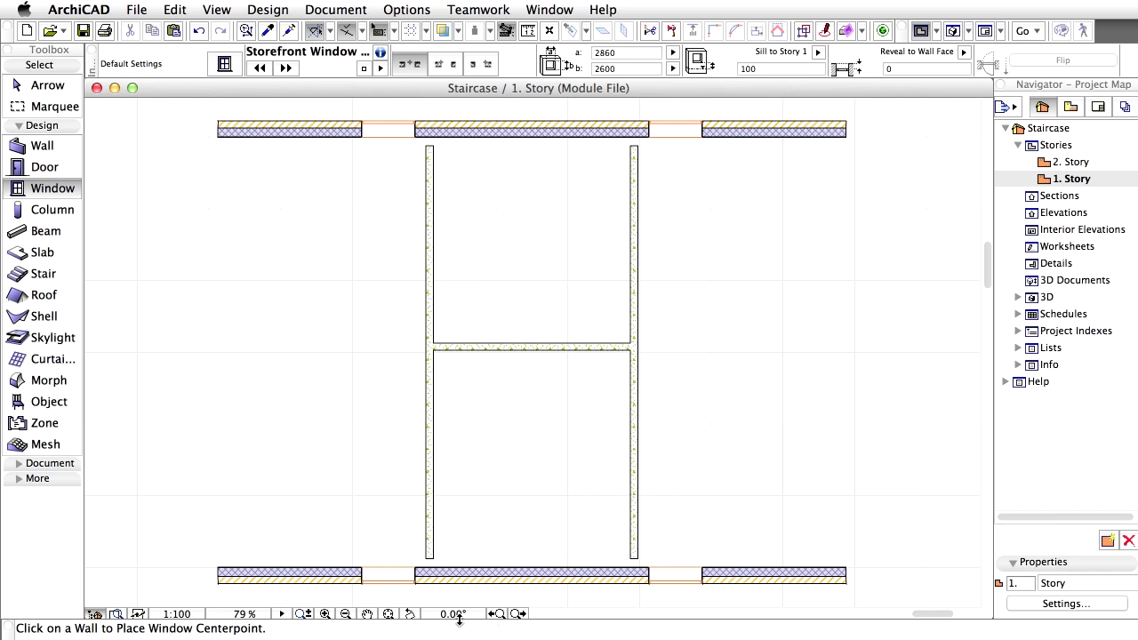
Place the two-panel storefront window centred in the bottom wall's middle section, choosing its opening side
click(324, 614)
click(394, 528)
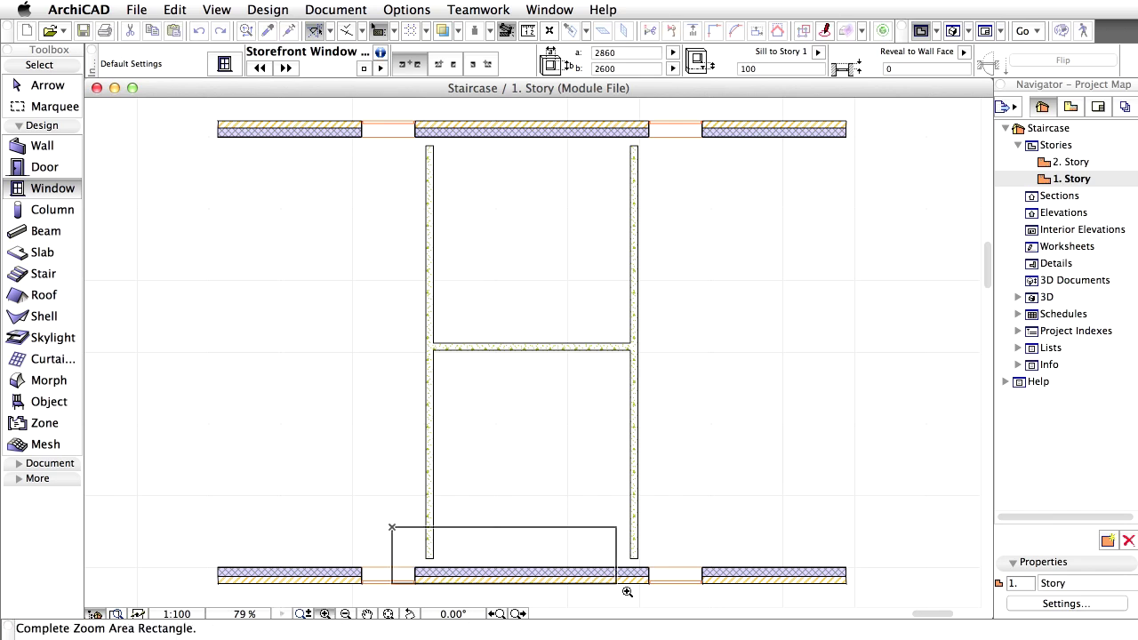
click(673, 604)
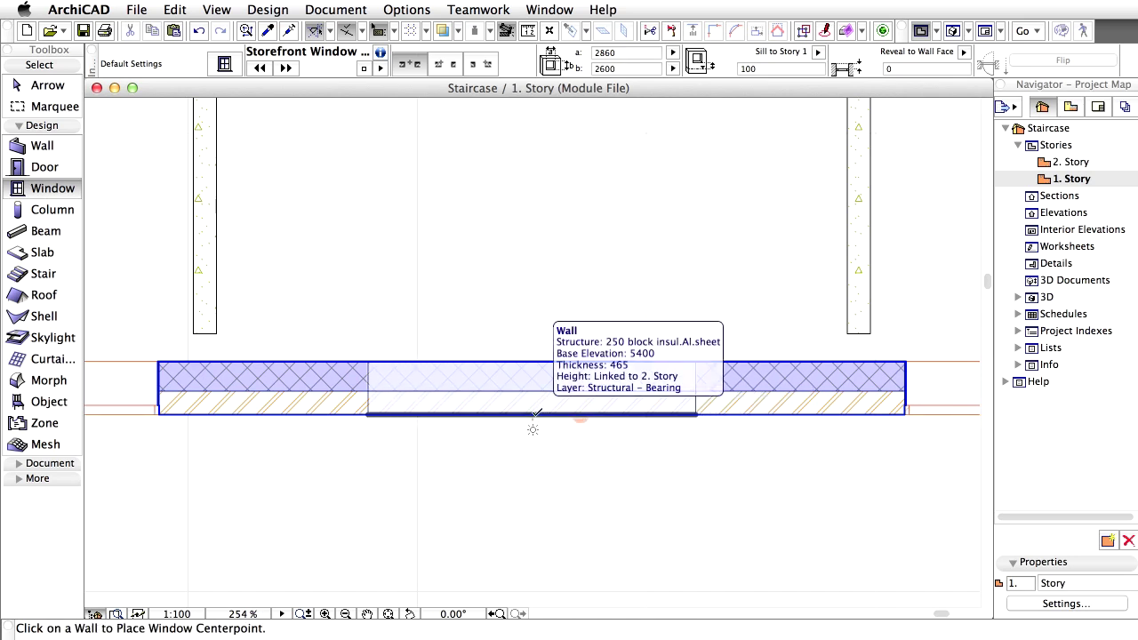
click(536, 412)
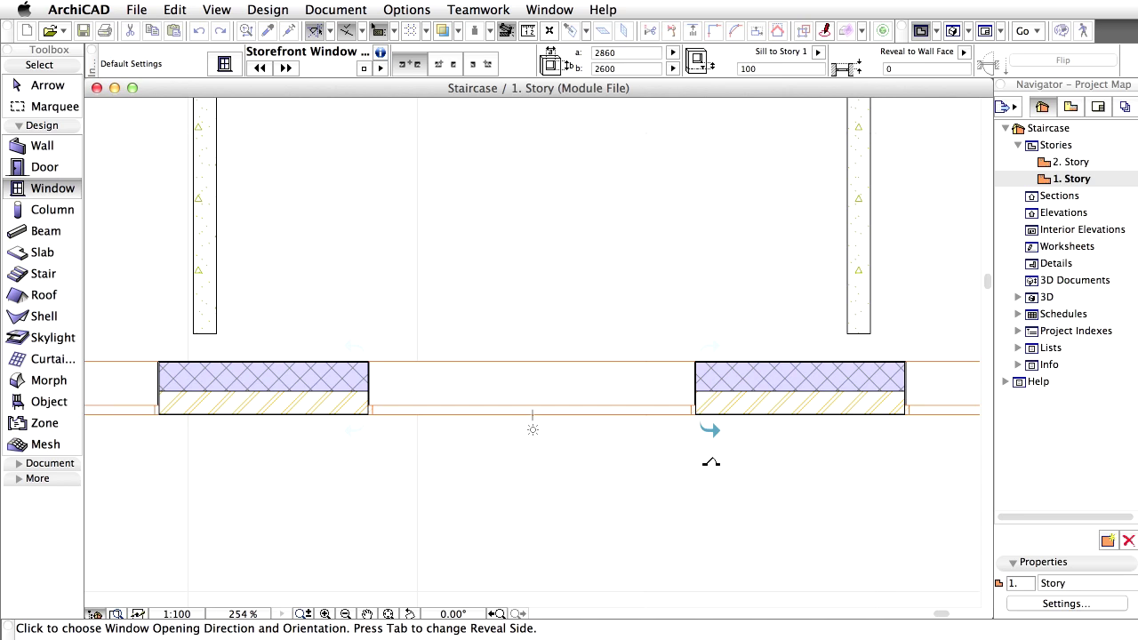
click(711, 463)
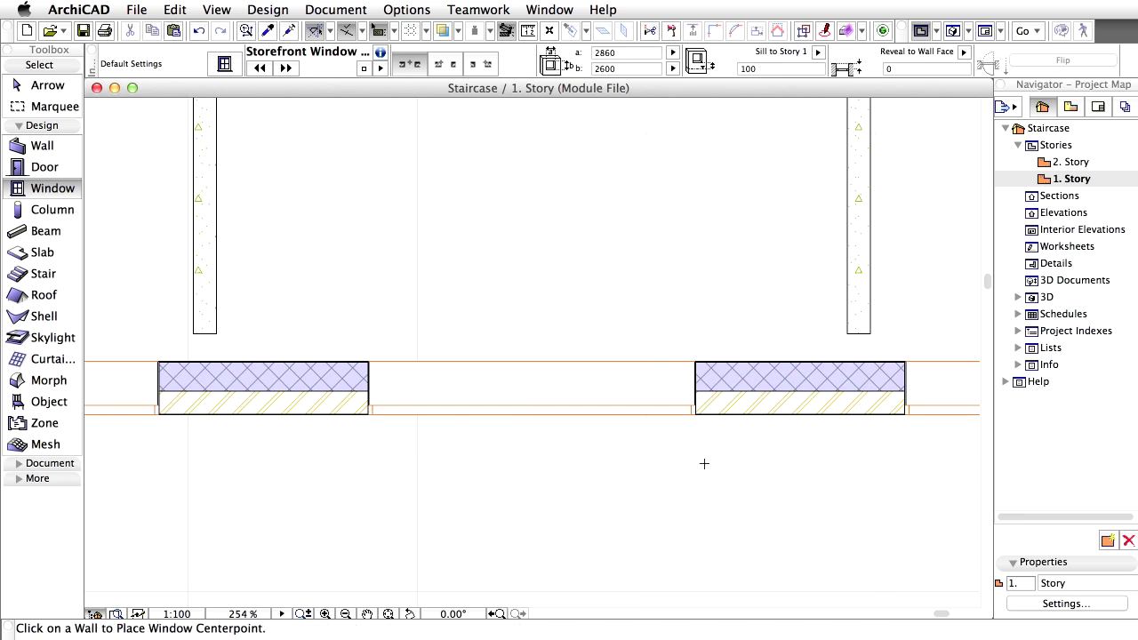
Check the new window in the 3D view, then return to the 1. Story plan
click(496, 614)
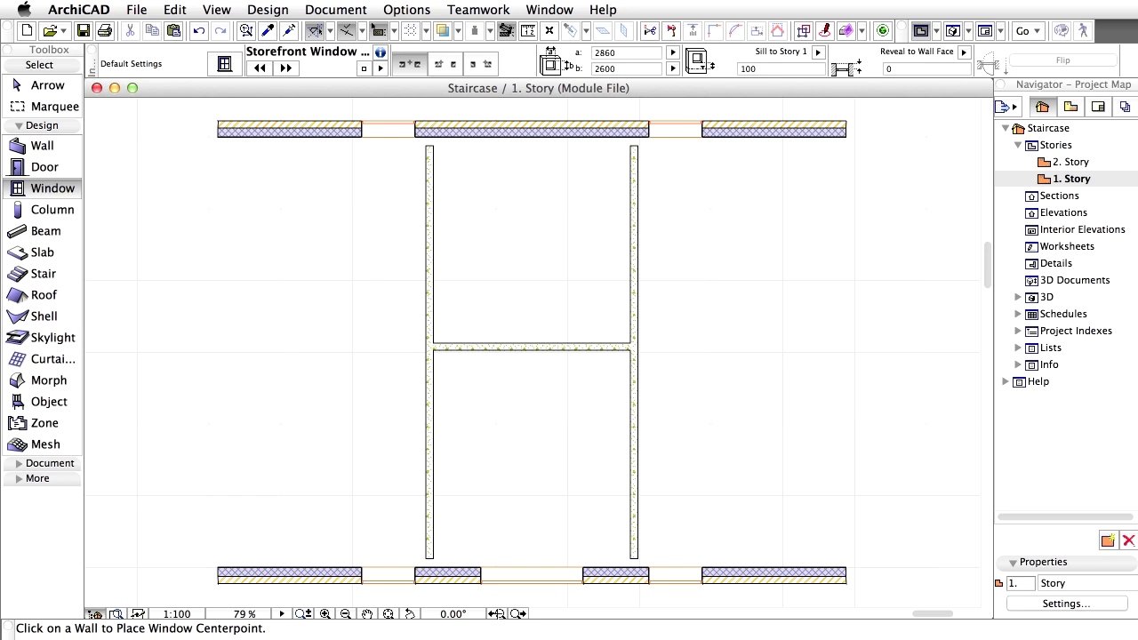
click(952, 30)
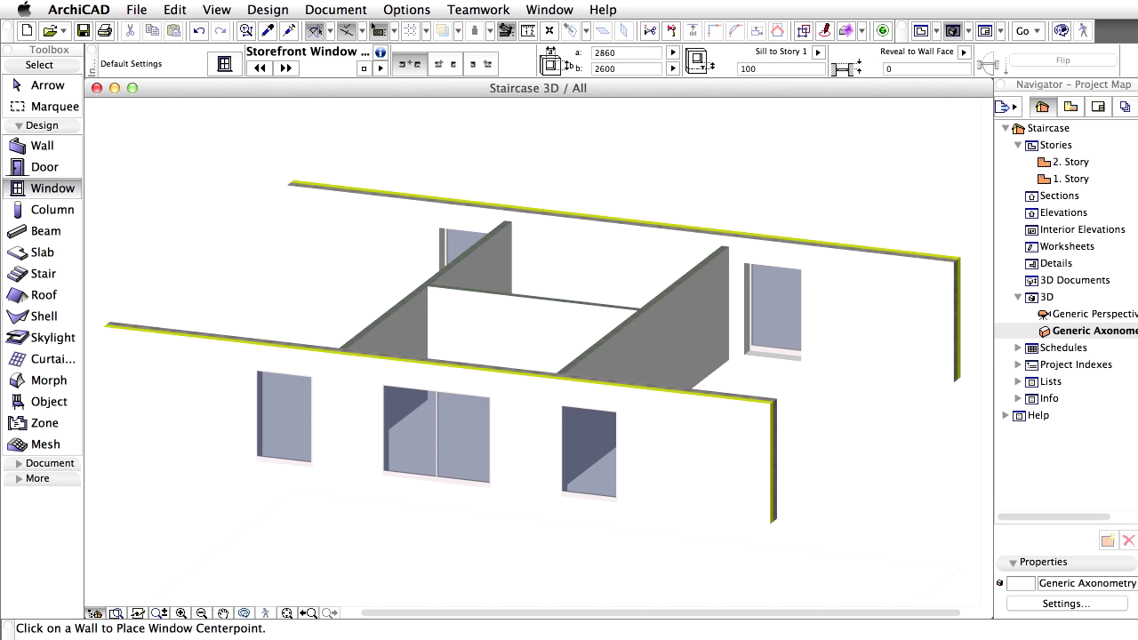
click(920, 31)
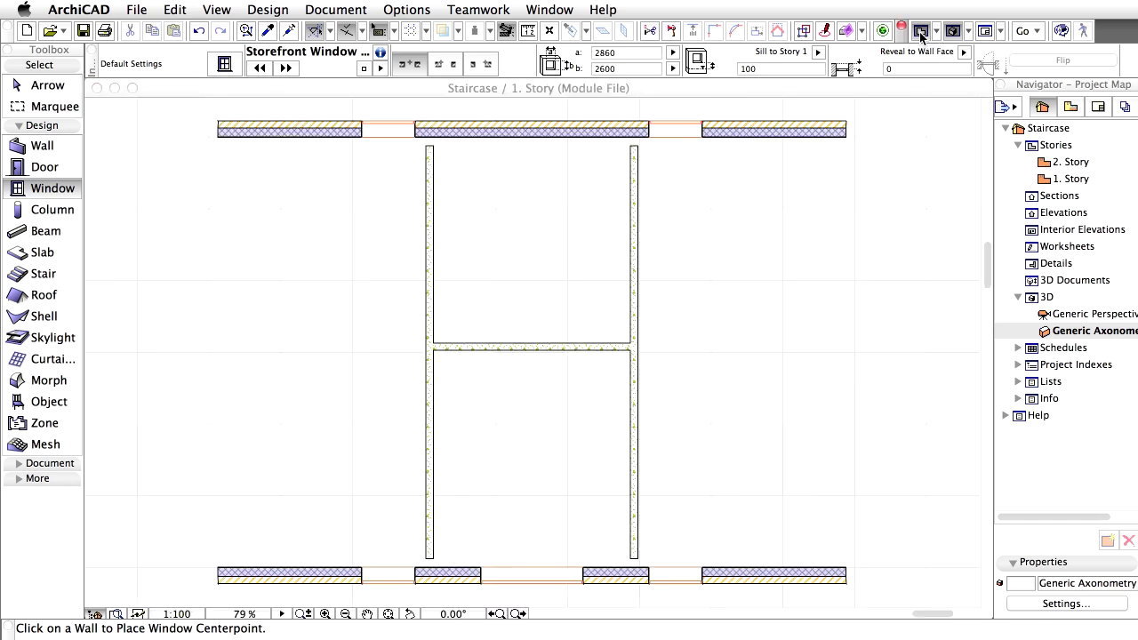
Set the default storefront window to 2600 × 2600 with a Side 2 anchor point
click(225, 66)
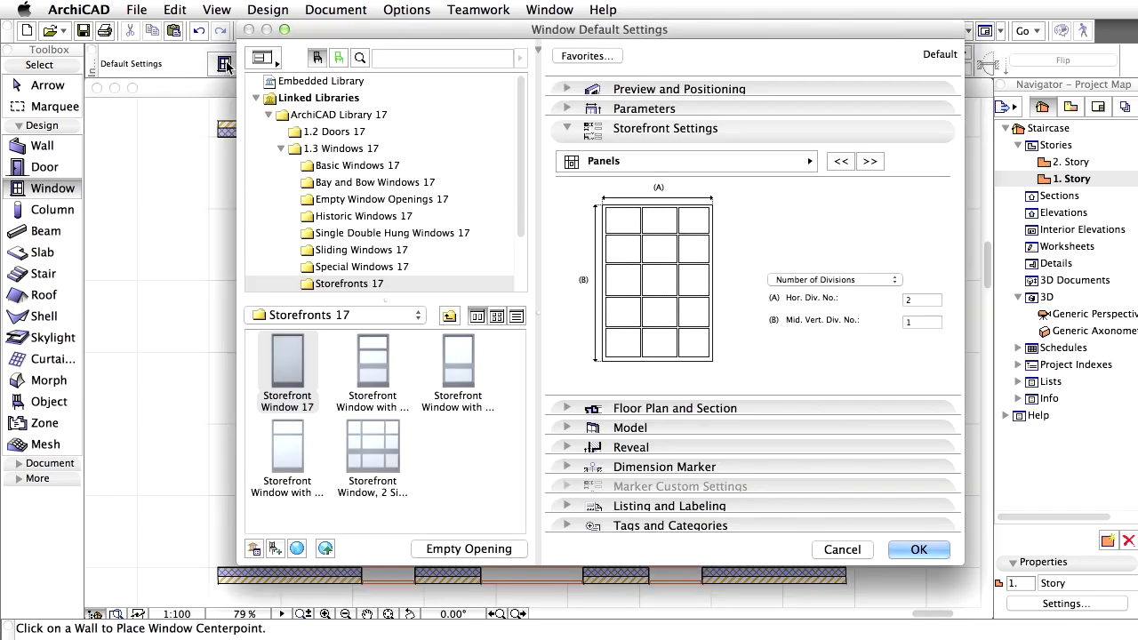
click(566, 129)
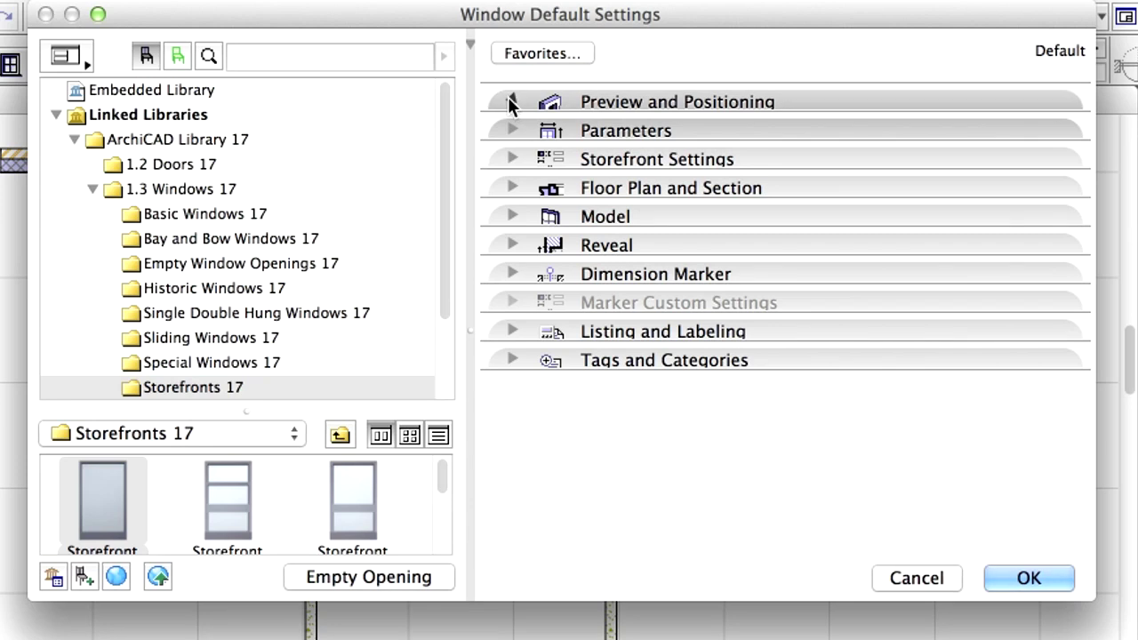
click(512, 101)
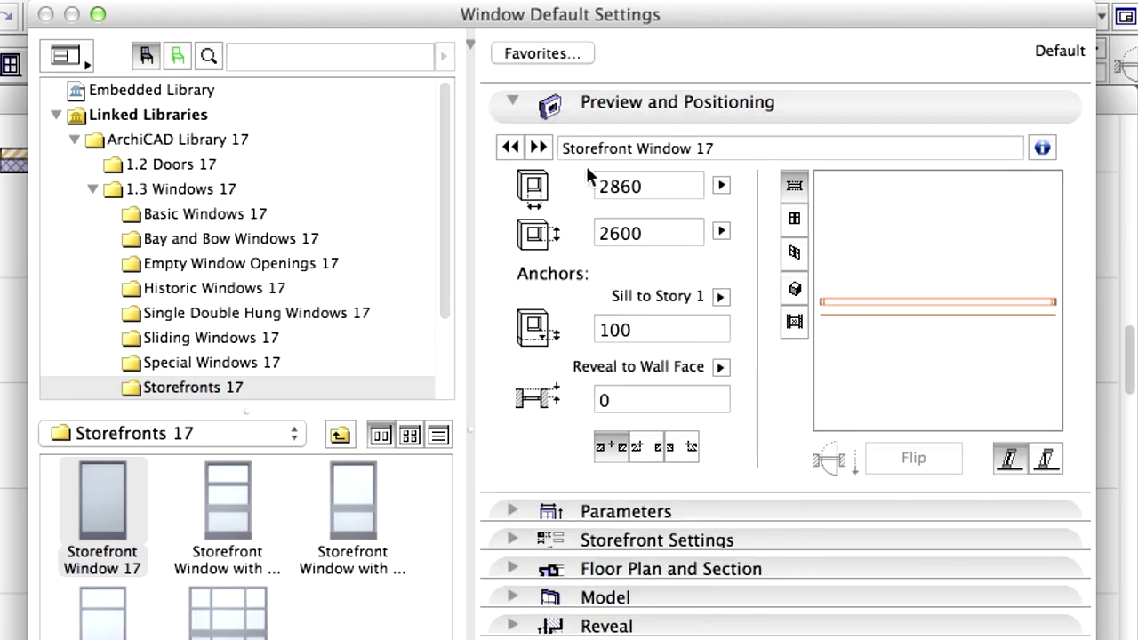
drag(662, 194, 576, 183)
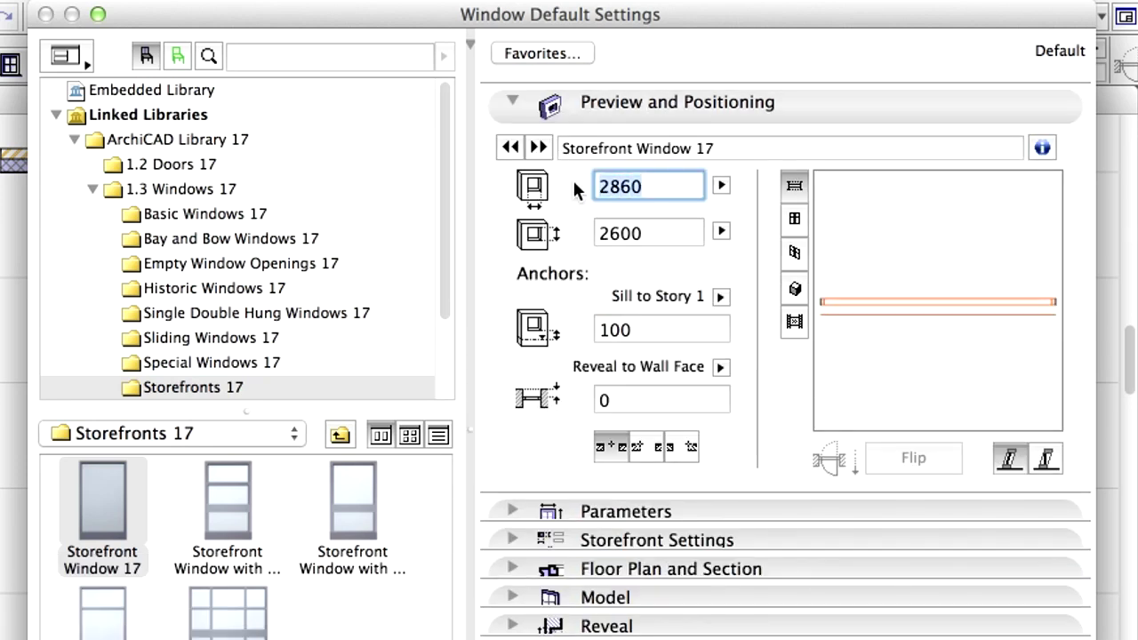
text(2600)
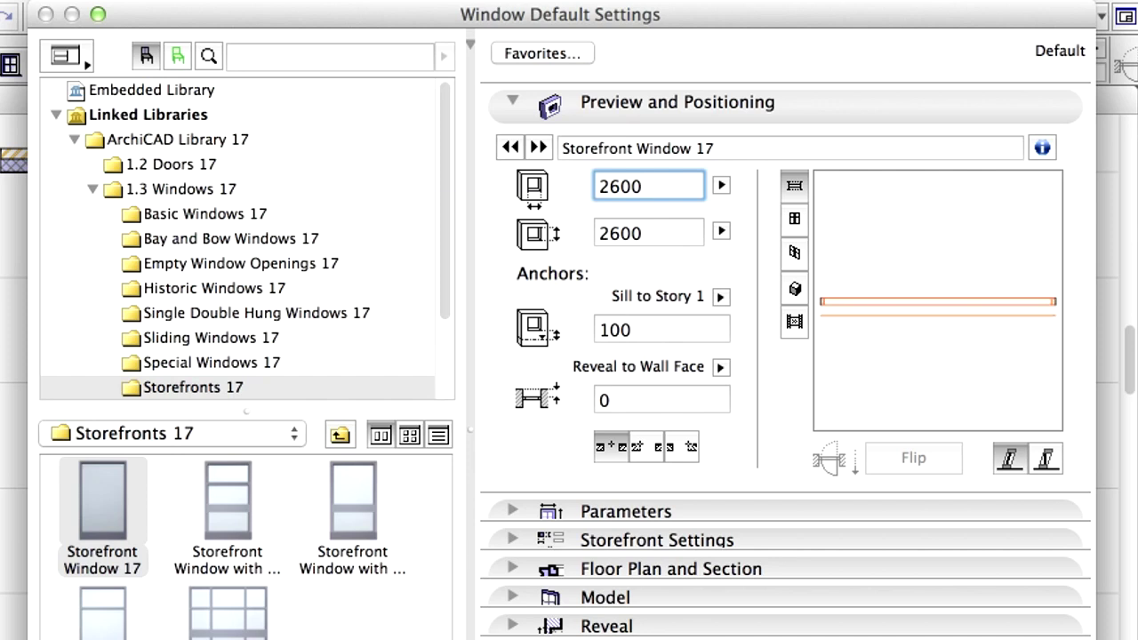
click(652, 232)
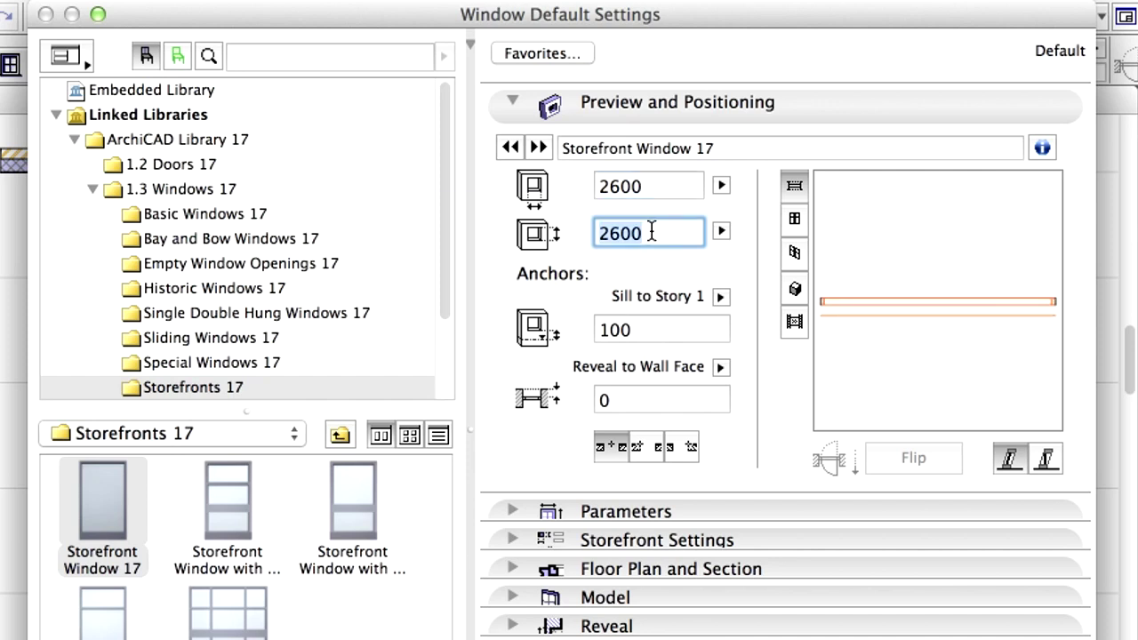
click(652, 232)
click(680, 451)
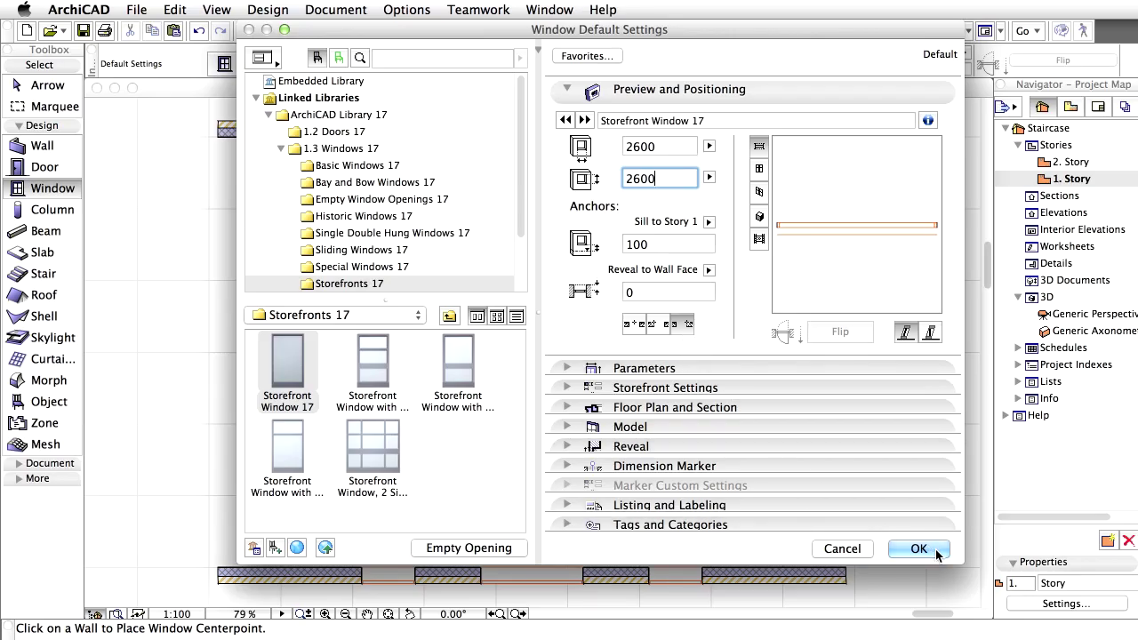
click(935, 550)
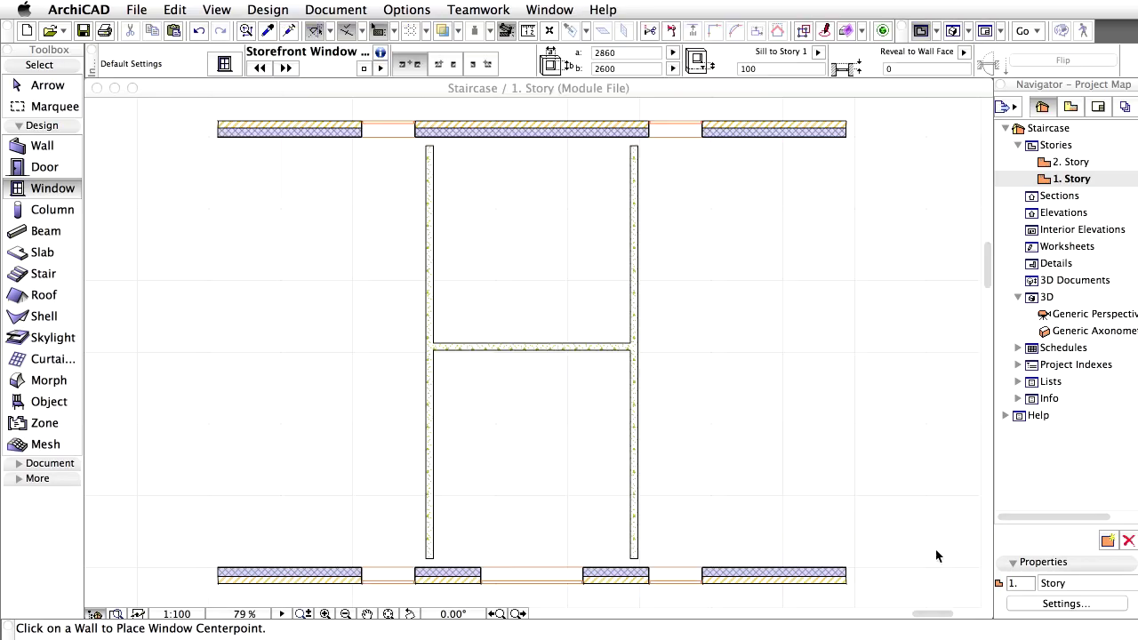
text(2600)
Zoom into the top wall and snap a guide to the stairwell wall's edge
click(326, 614)
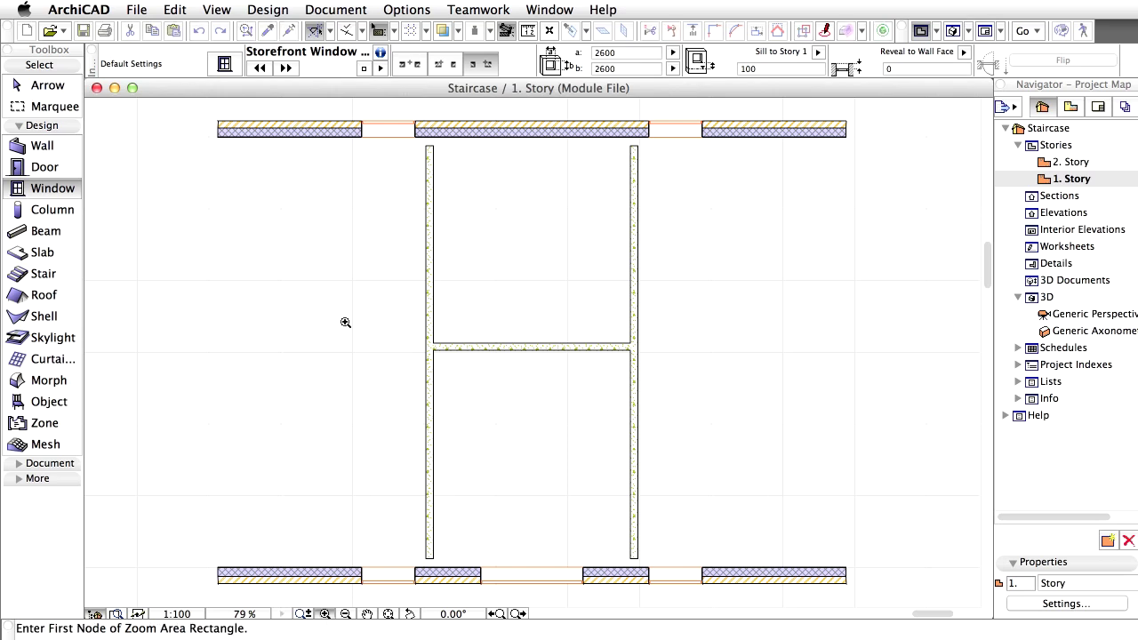
click(399, 108)
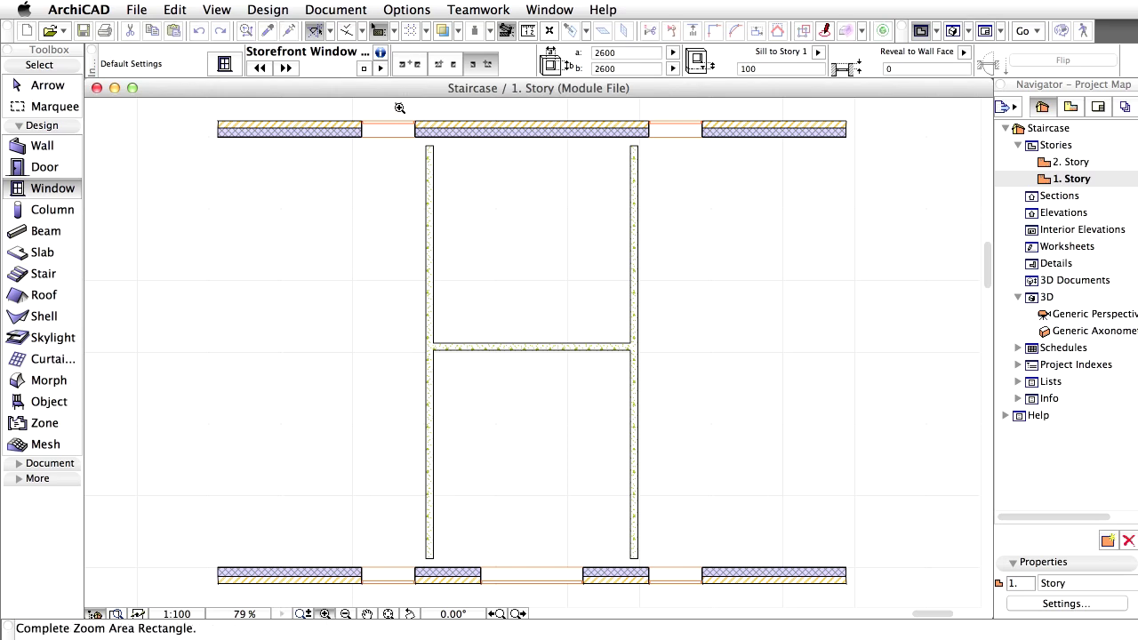
click(474, 179)
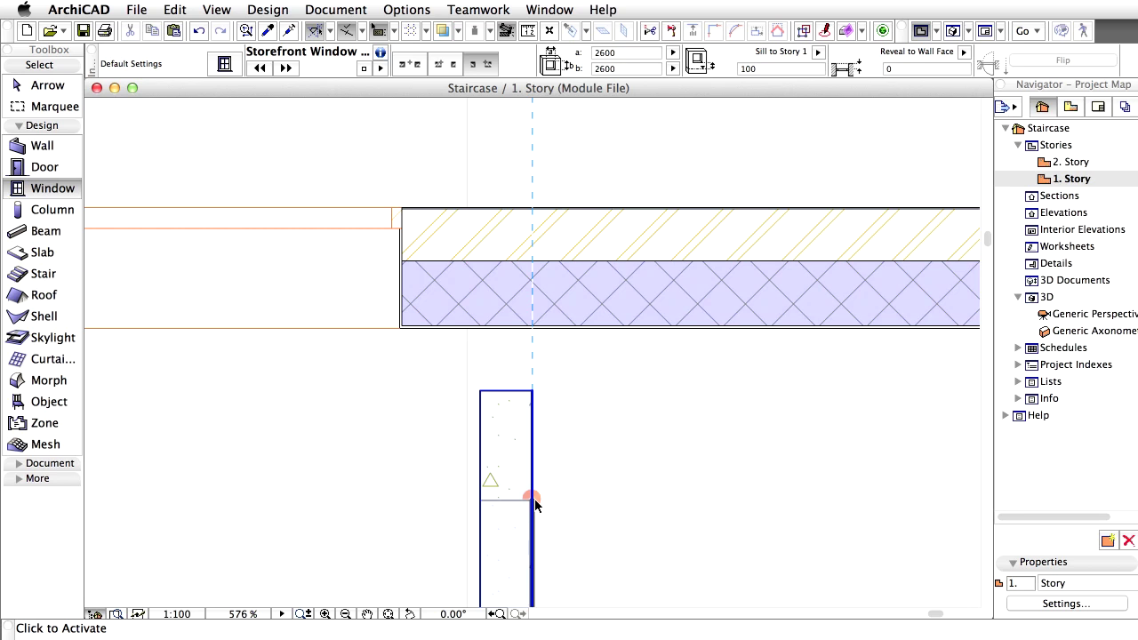
click(533, 502)
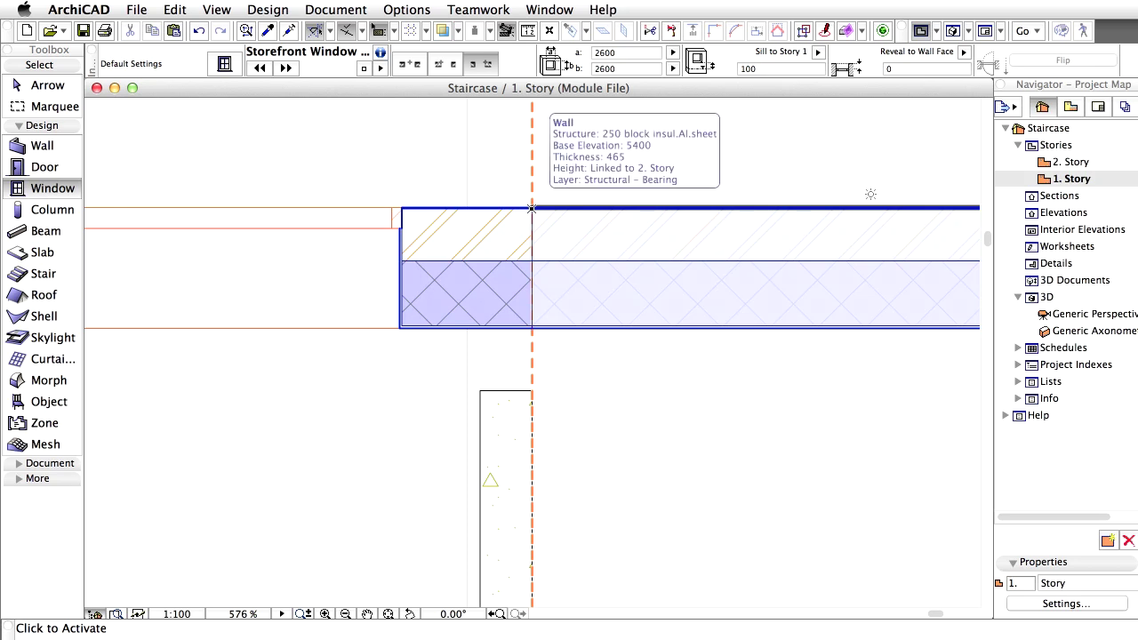
Place the 2600-wide window by its corner at the aligned point, then start saving the file
click(532, 207)
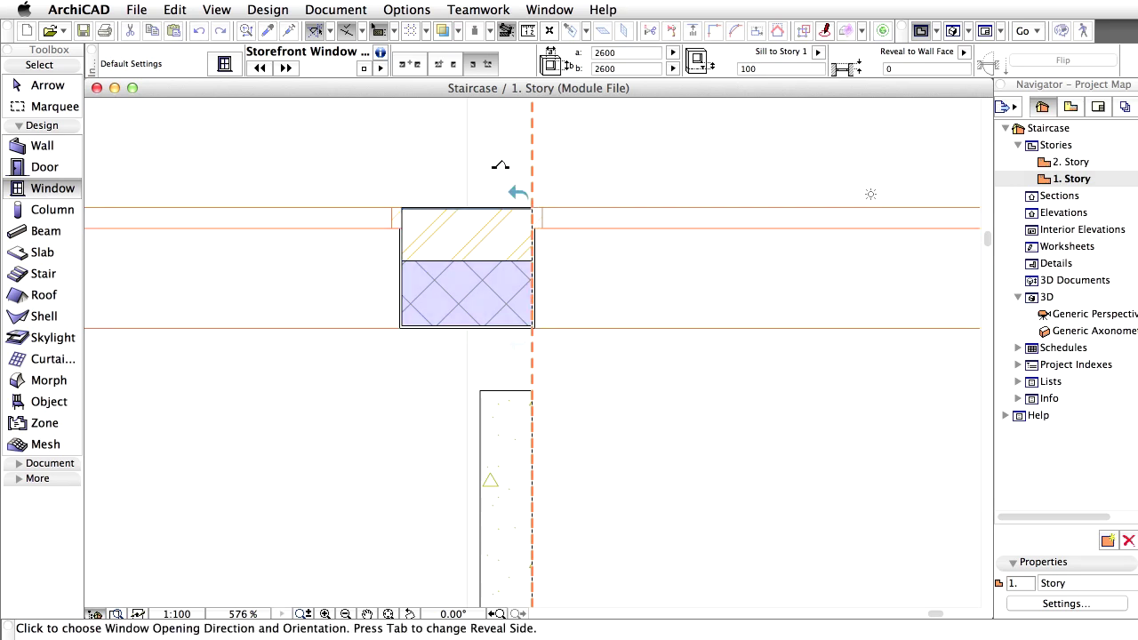
click(499, 167)
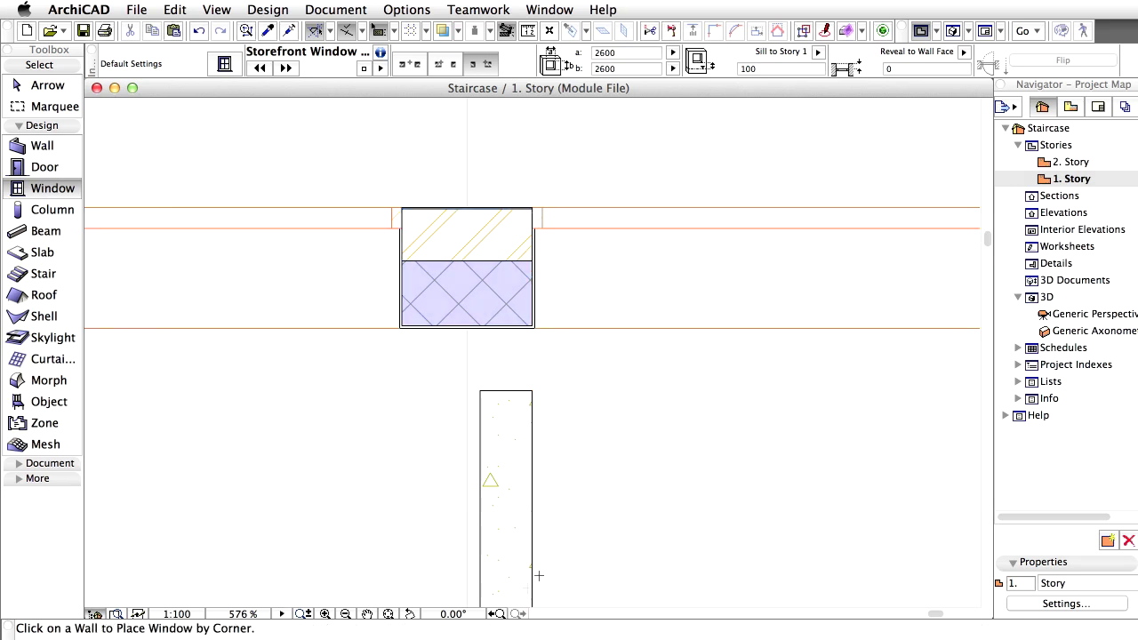
click(495, 616)
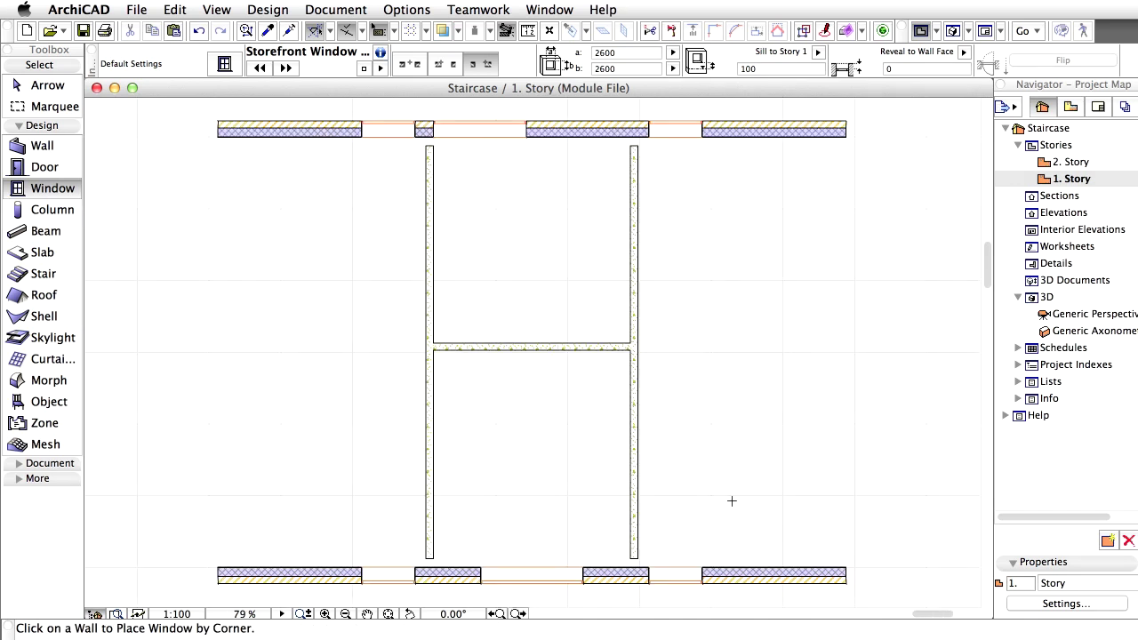
click(136, 10)
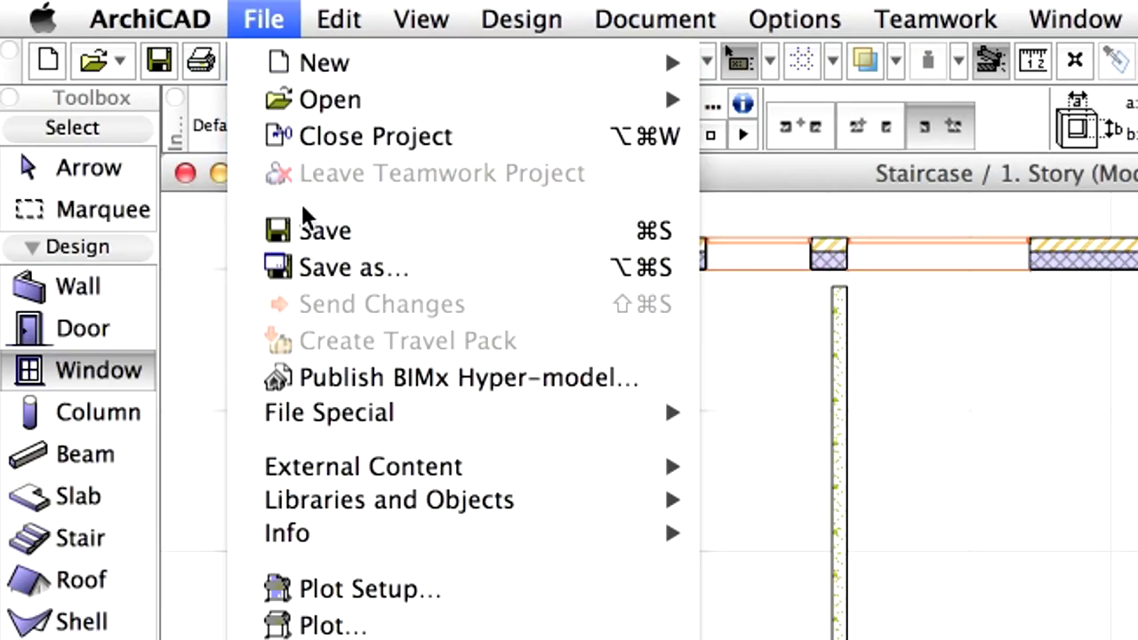